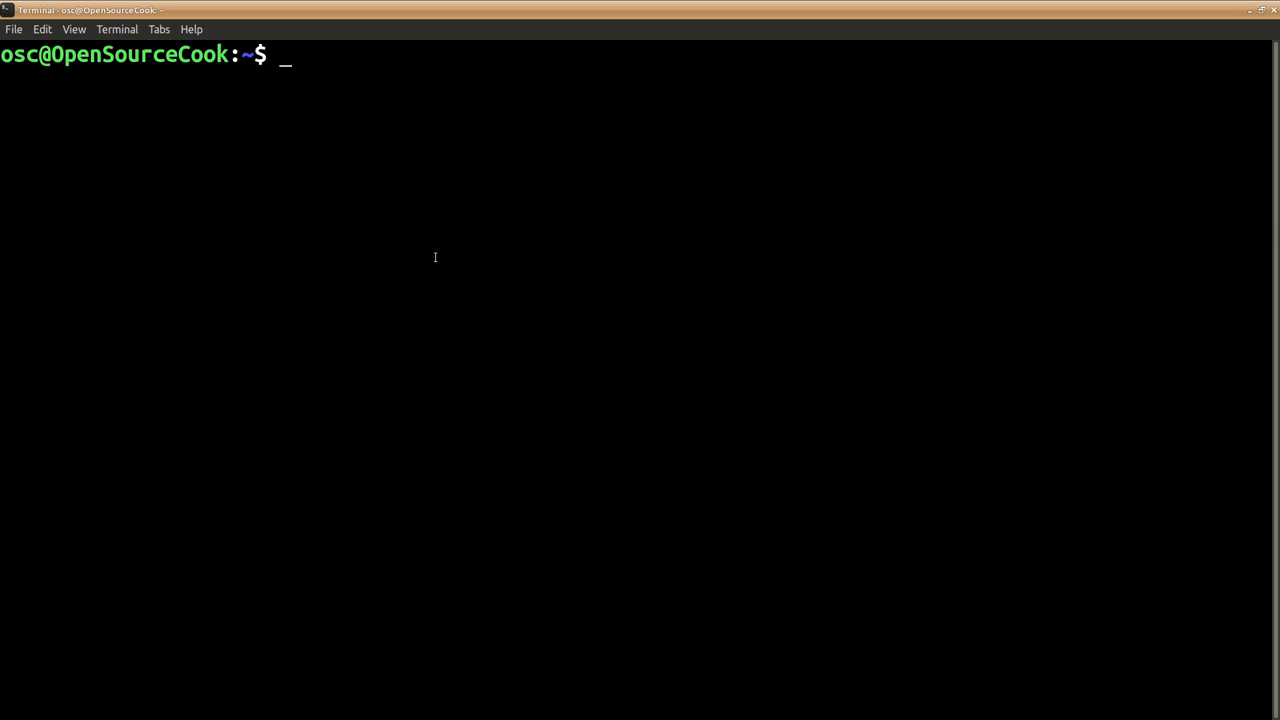
pyautogui.write('mysql -')
pyautogui.write('u root ')
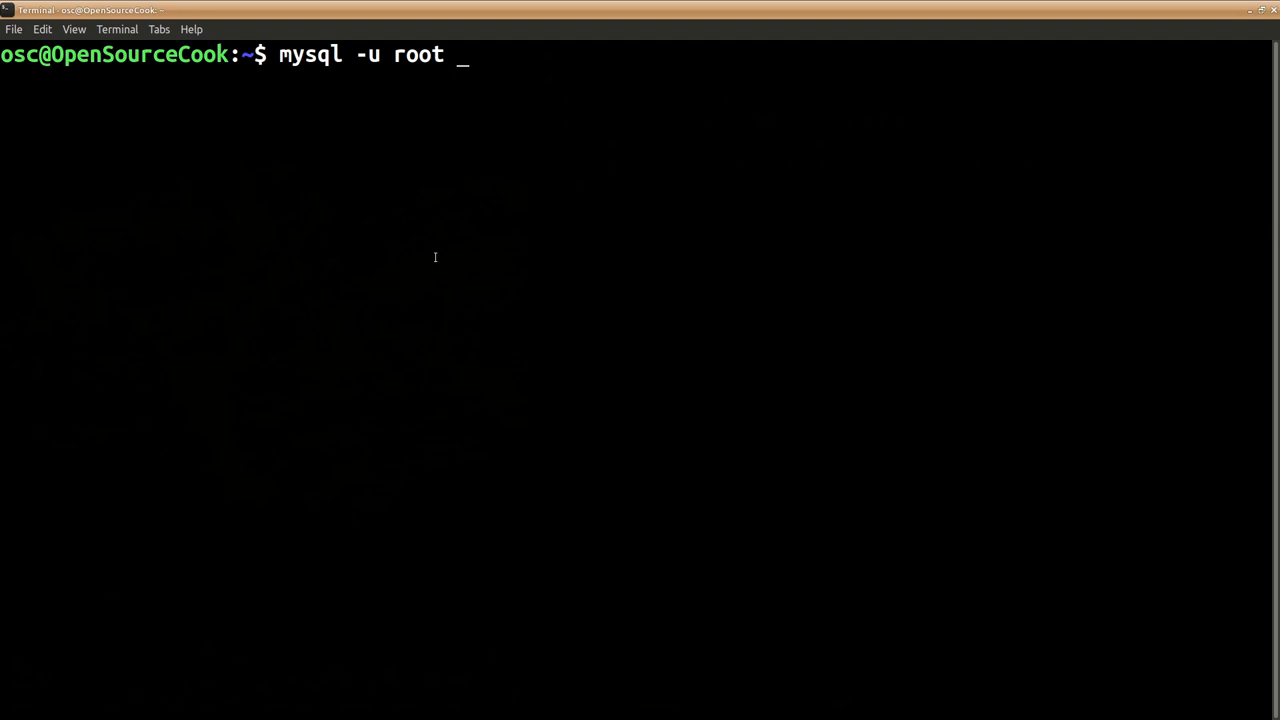
pyautogui.write('-p')
pyautogui.write('-h lo')
pyautogui.write('calhost')
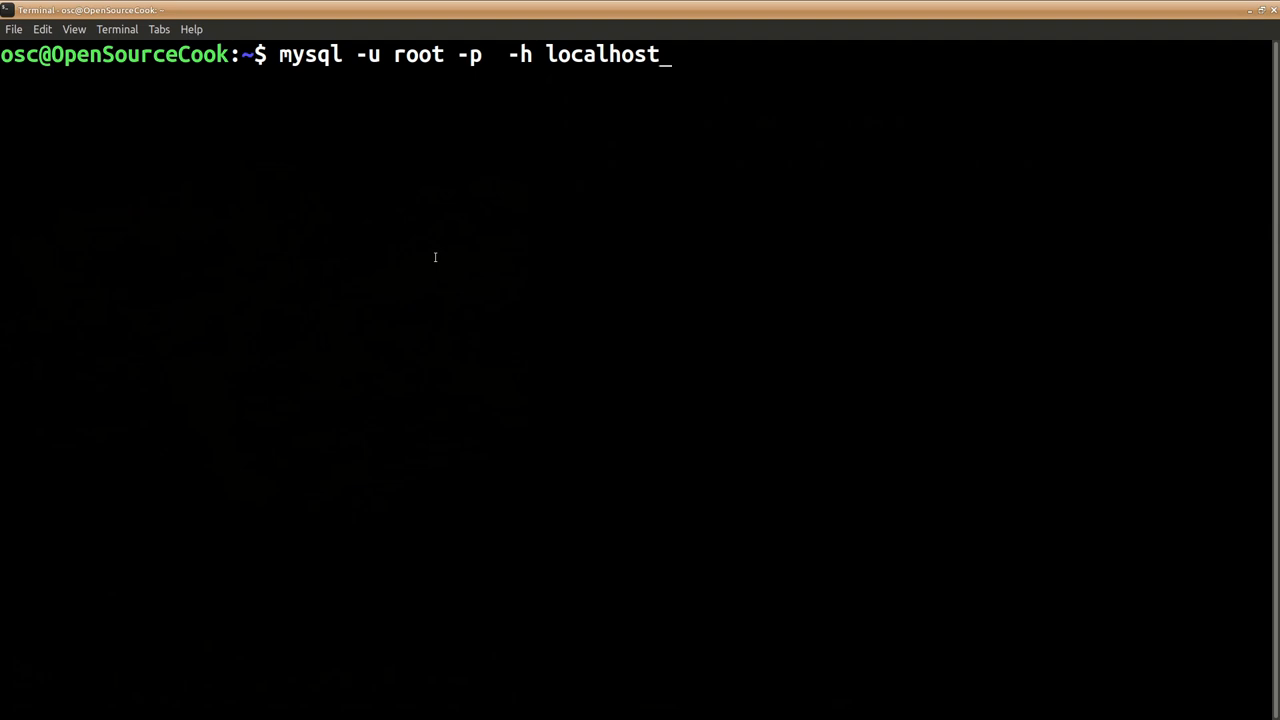
# Run 'mysql -u root -p' without the '-h localhost' option to start the root login.
pyautogui.press('BackSpace')
pyautogui.press('BackSpace')
pyautogui.press('BackSpace')
pyautogui.press('BackSpace')
pyautogui.press('BackSpace')
pyautogui.press('BackSpace')
pyautogui.press('BackSpace')
pyautogui.press('Return')
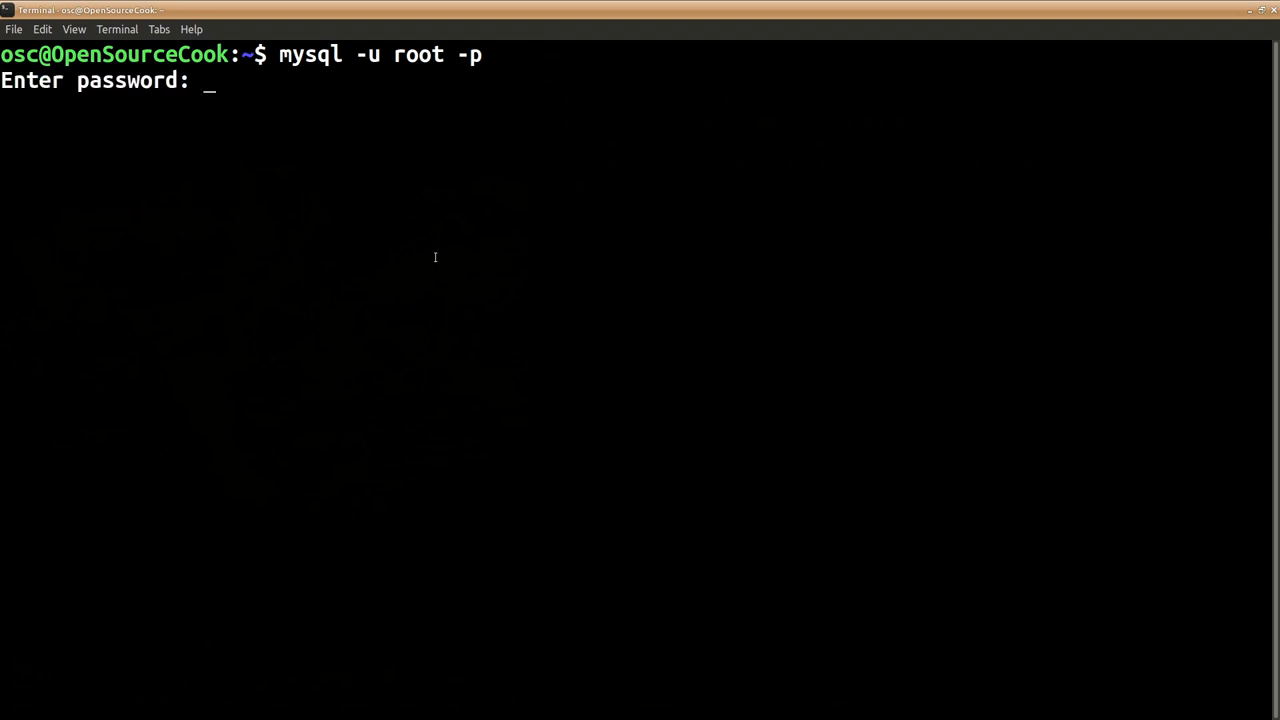
# Submit the root password to reach the mysql> prompt.
pyautogui.press('Return')
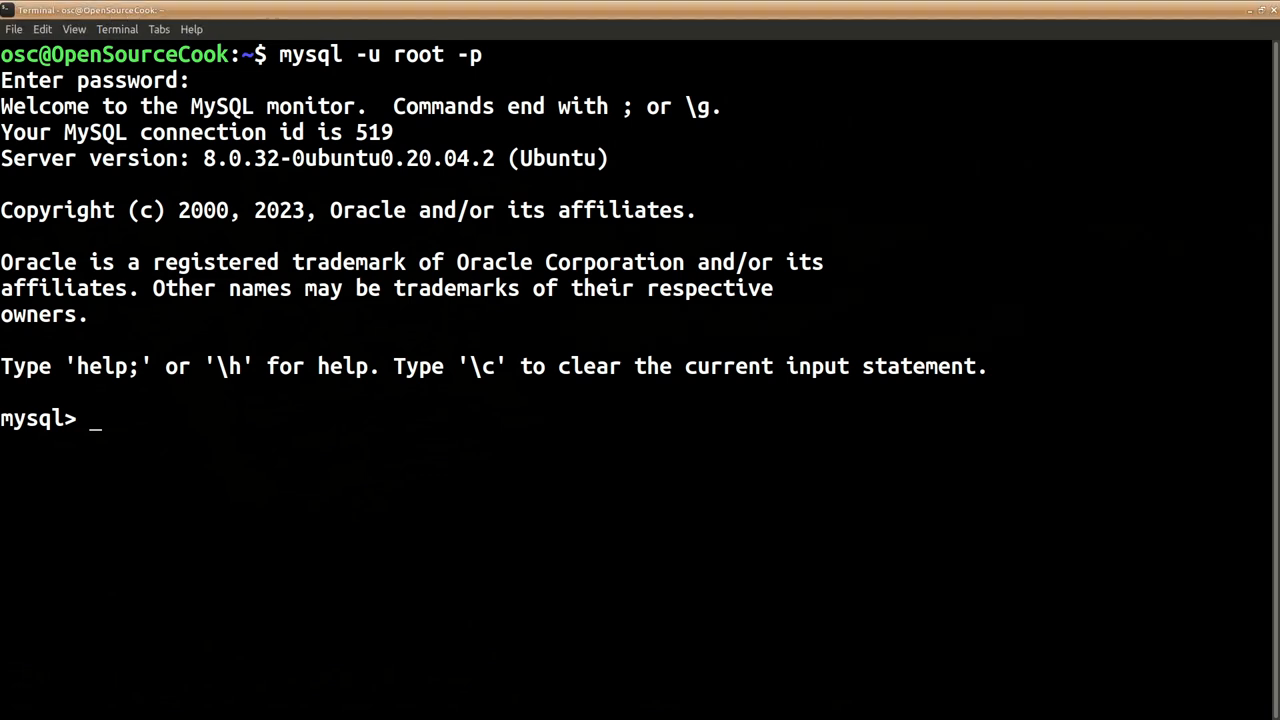
# Move the gedit notes aside and switch back to the Terminal's mysql> prompt.
pyautogui.moveTo(200, 37); pyautogui.dragTo(825, 22)
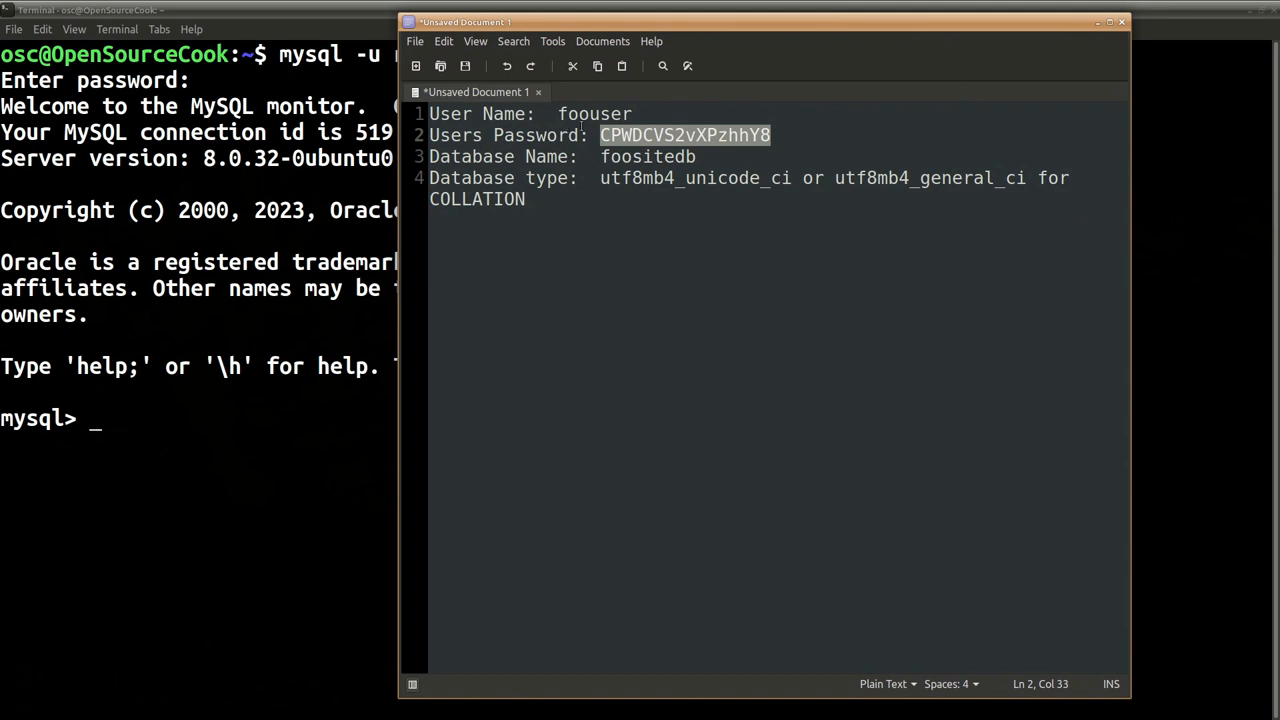
pyautogui.click(680, 133)
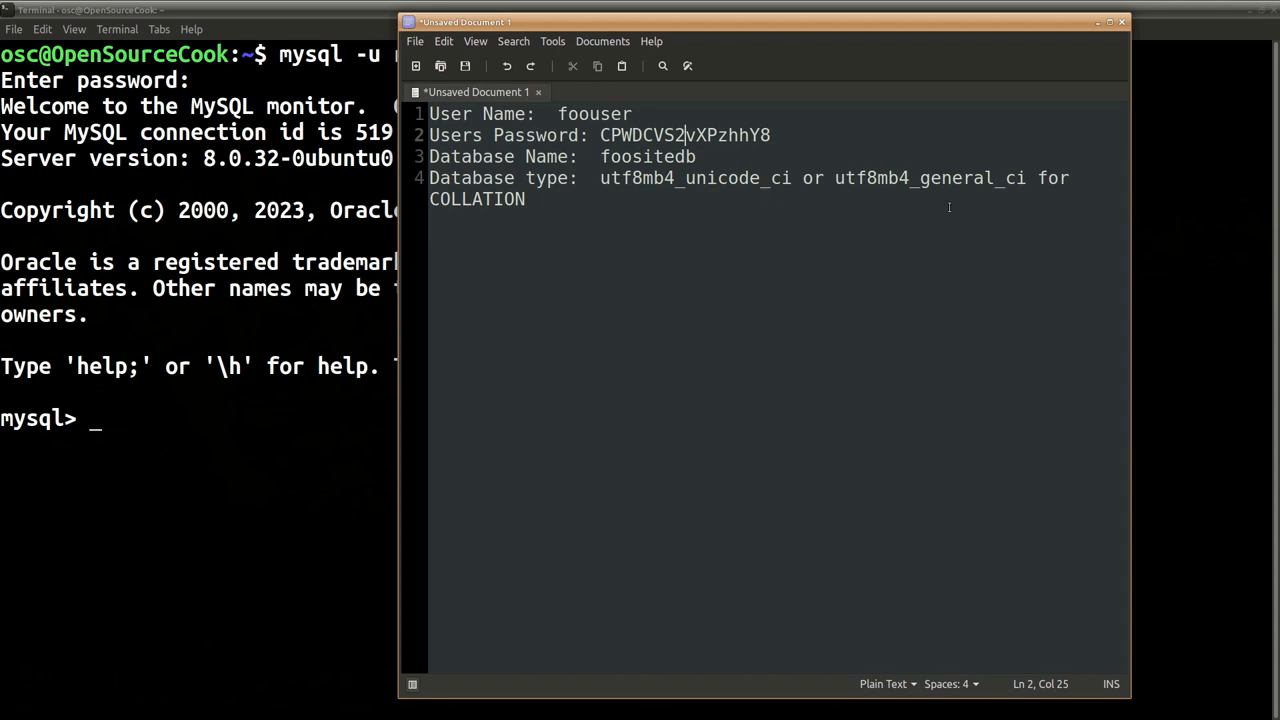
pyautogui.hotkey('alt', 'Tab')
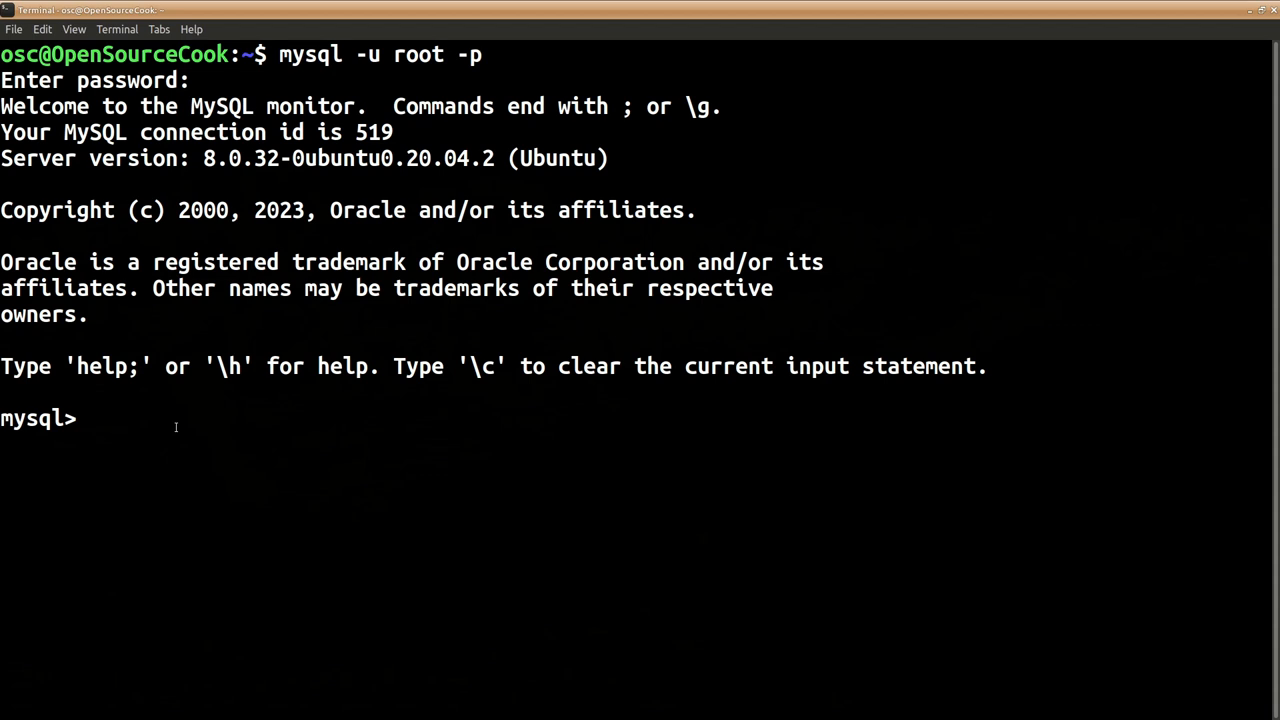
pyautogui.write('C')
pyautogui.write('REATE DATA')
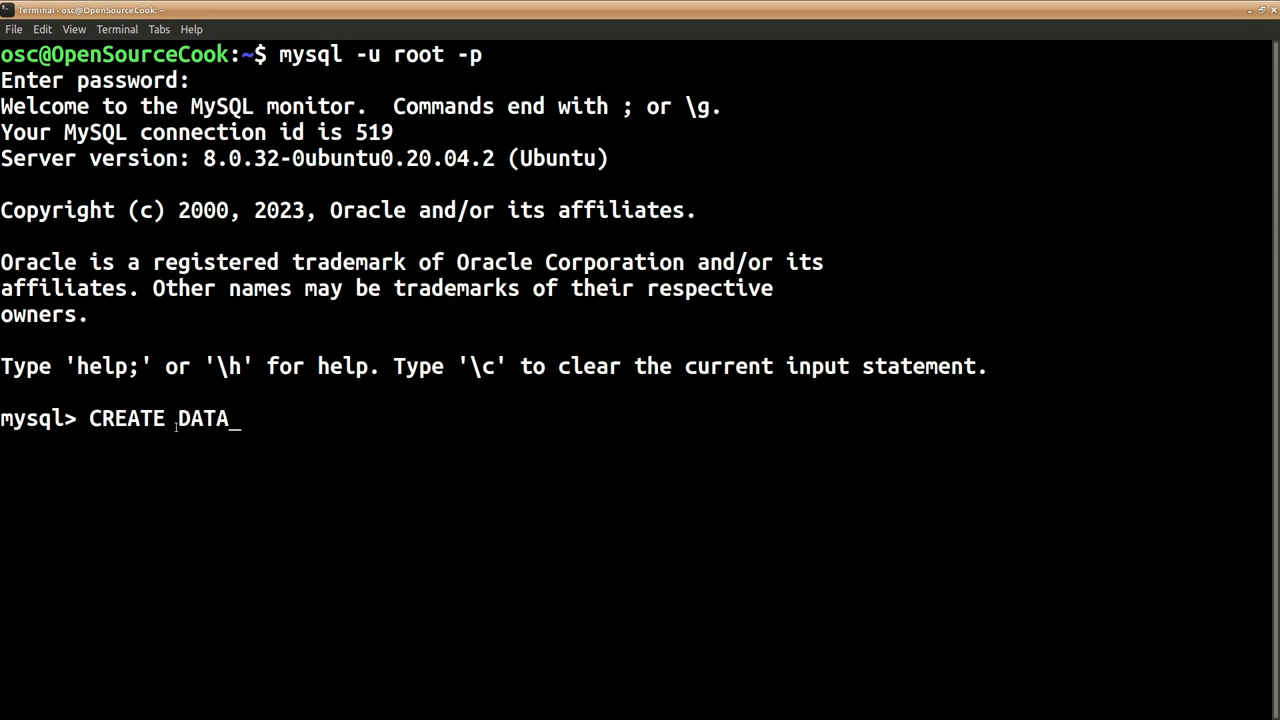
pyautogui.write('BASE ')
pyautogui.write('foos')
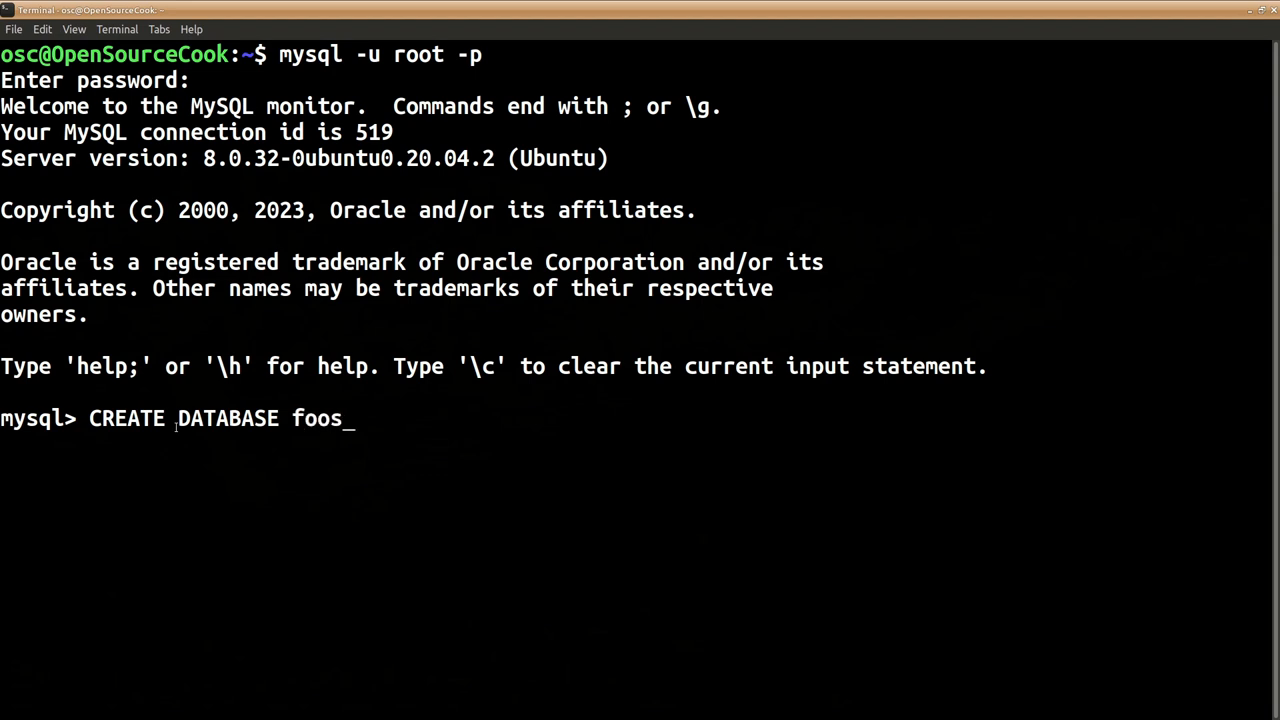
pyautogui.write('itedb')
pyautogui.write(' CHA')
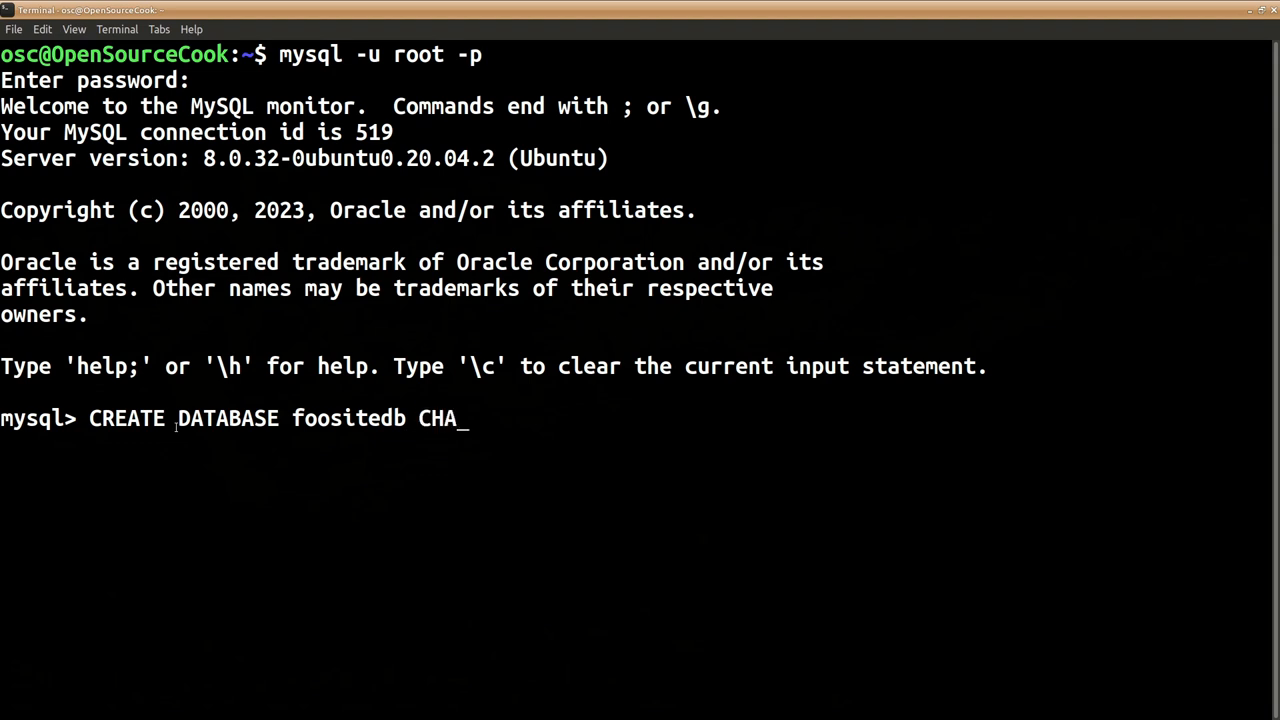
pyautogui.write('RACTER ')
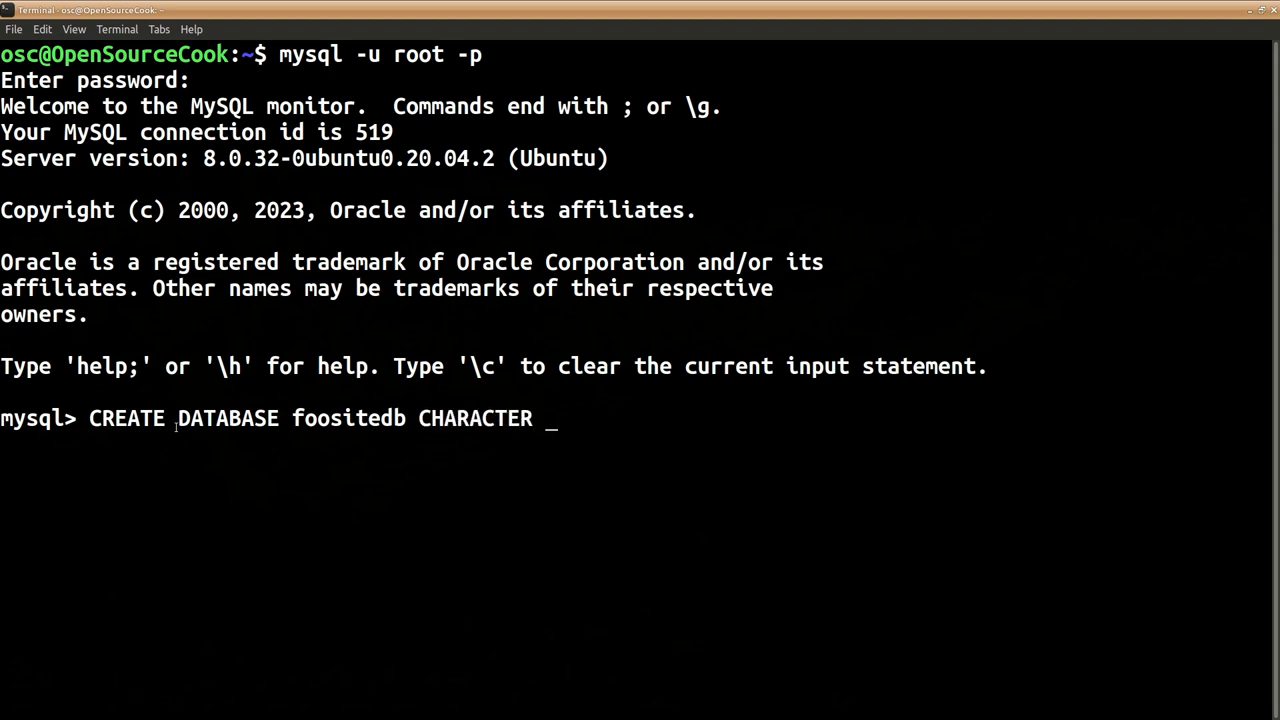
pyautogui.write('SET ')
pyautogui.write('ut')
pyautogui.write('f')
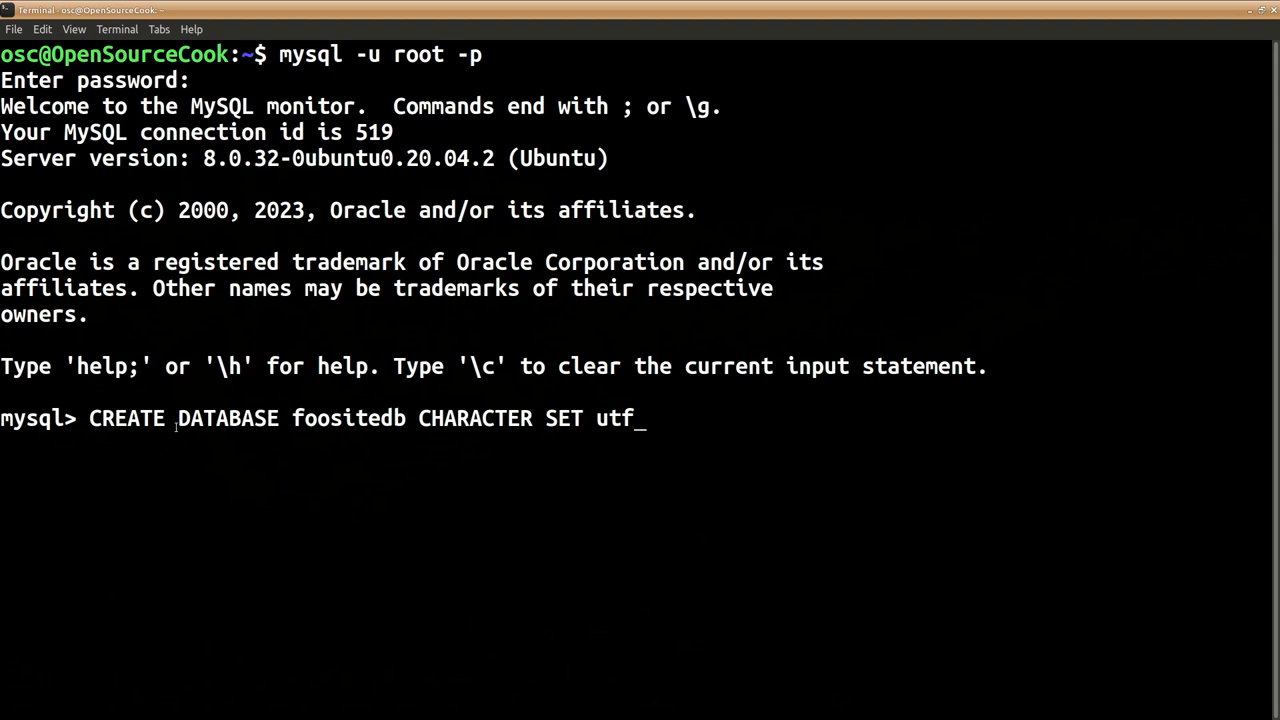
pyautogui.write('8')
pyautogui.write('mb4 ')
pyautogui.write('COLLATE')
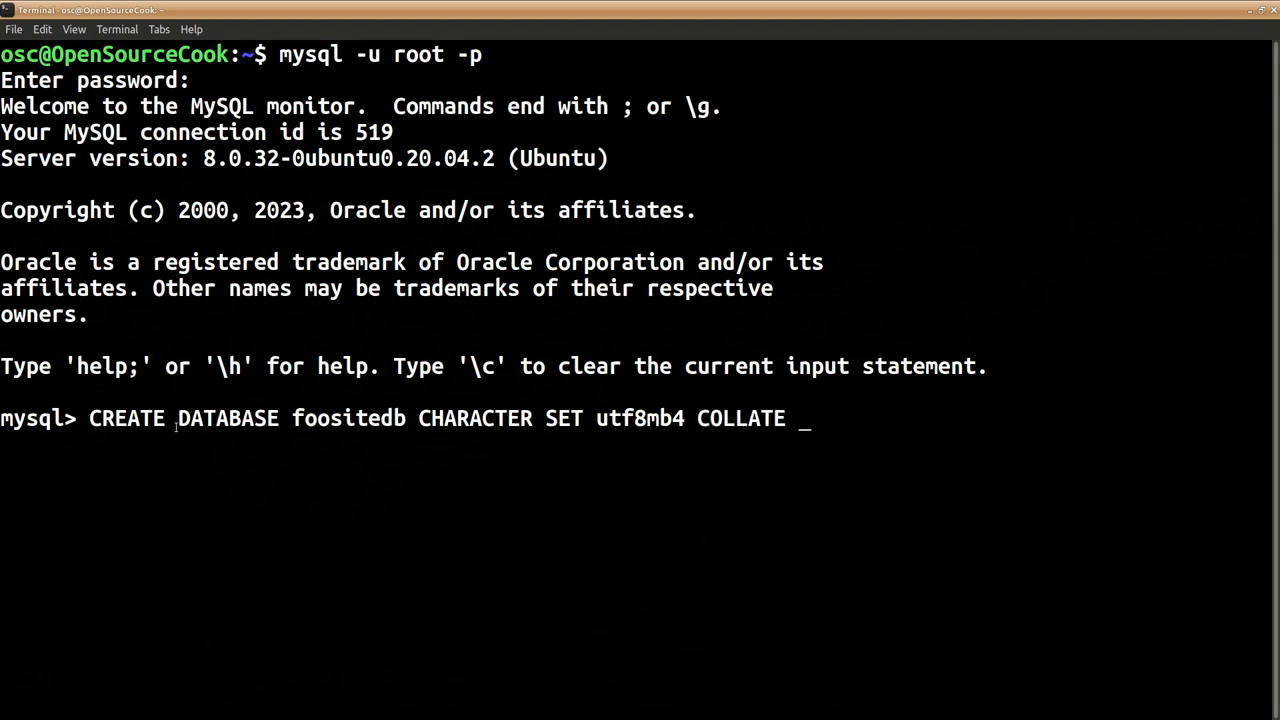
pyautogui.write(' utf')
pyautogui.write('8m')
pyautogui.write('b4')
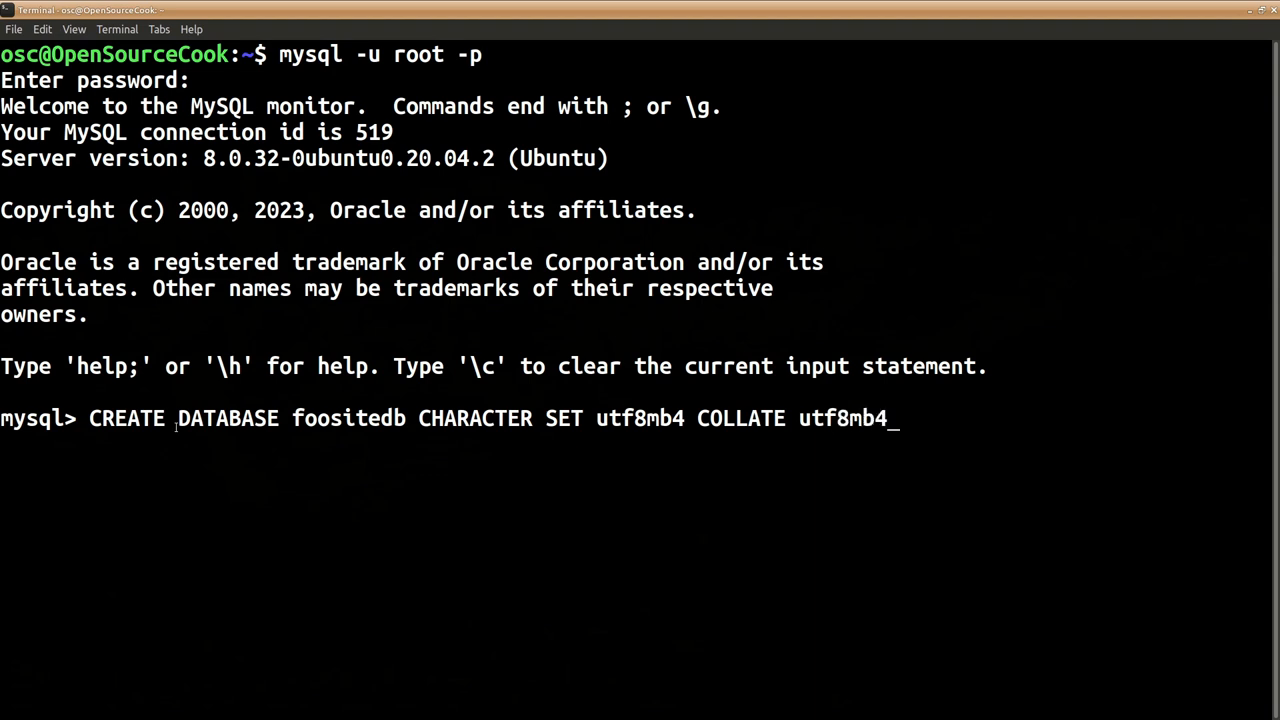
pyautogui.write('_unic')
pyautogui.write('ode_')
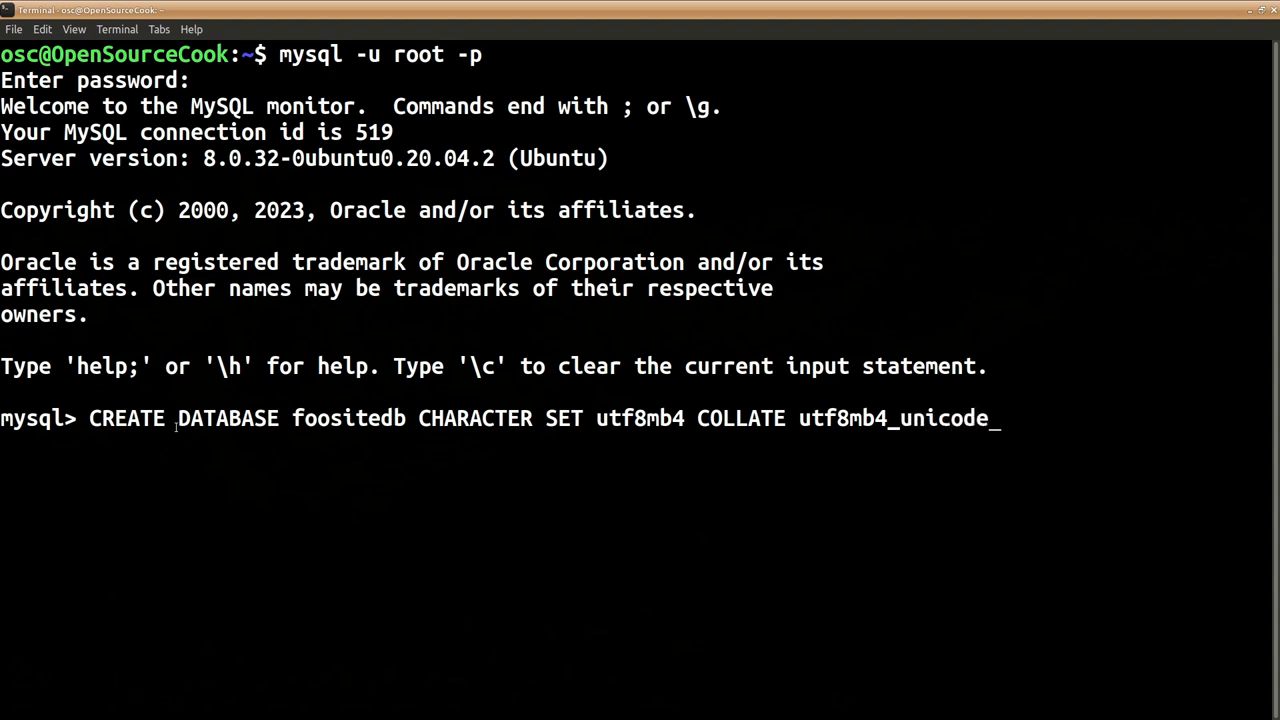
pyautogui.write('ci;')
# Run CREATE DATABASE foositedb CHARACTER SET utf8mb4 COLLATE utf8mb4_unicode_ci.
pyautogui.press('Return')
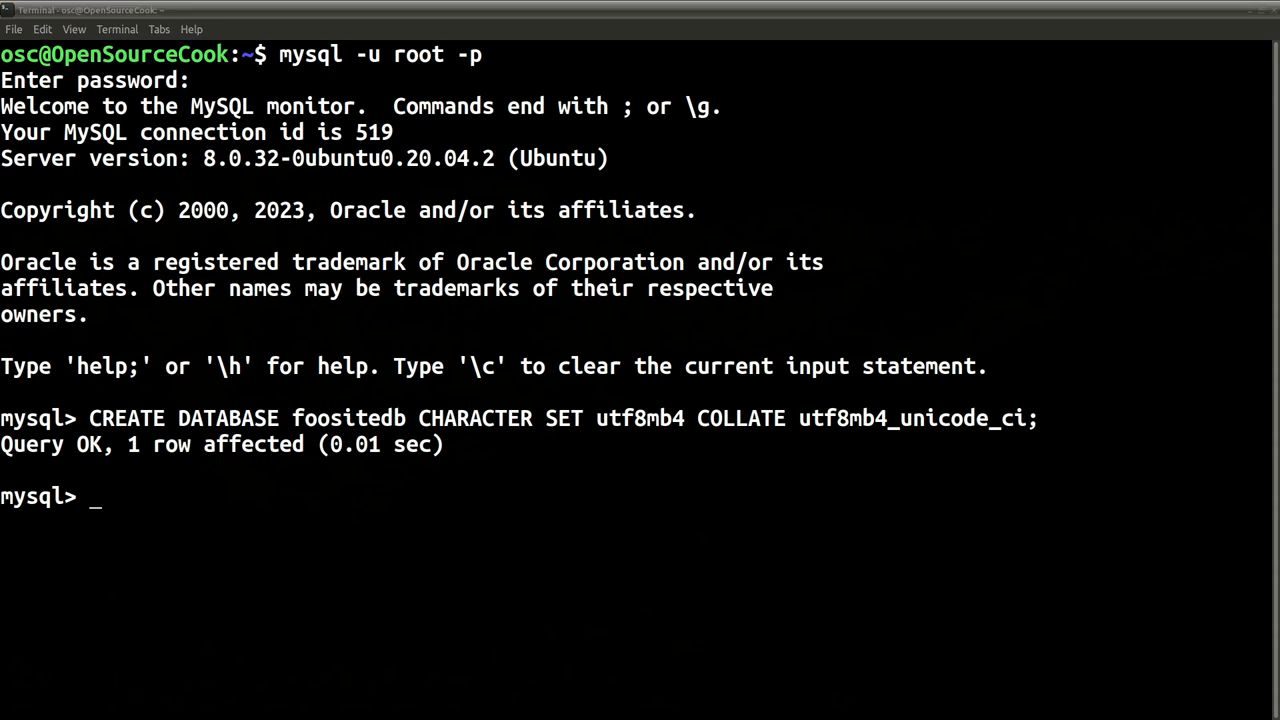
# Create user 'foouser'@'localhost' identified by the pasted generated password.
pyautogui.click(118, 499)
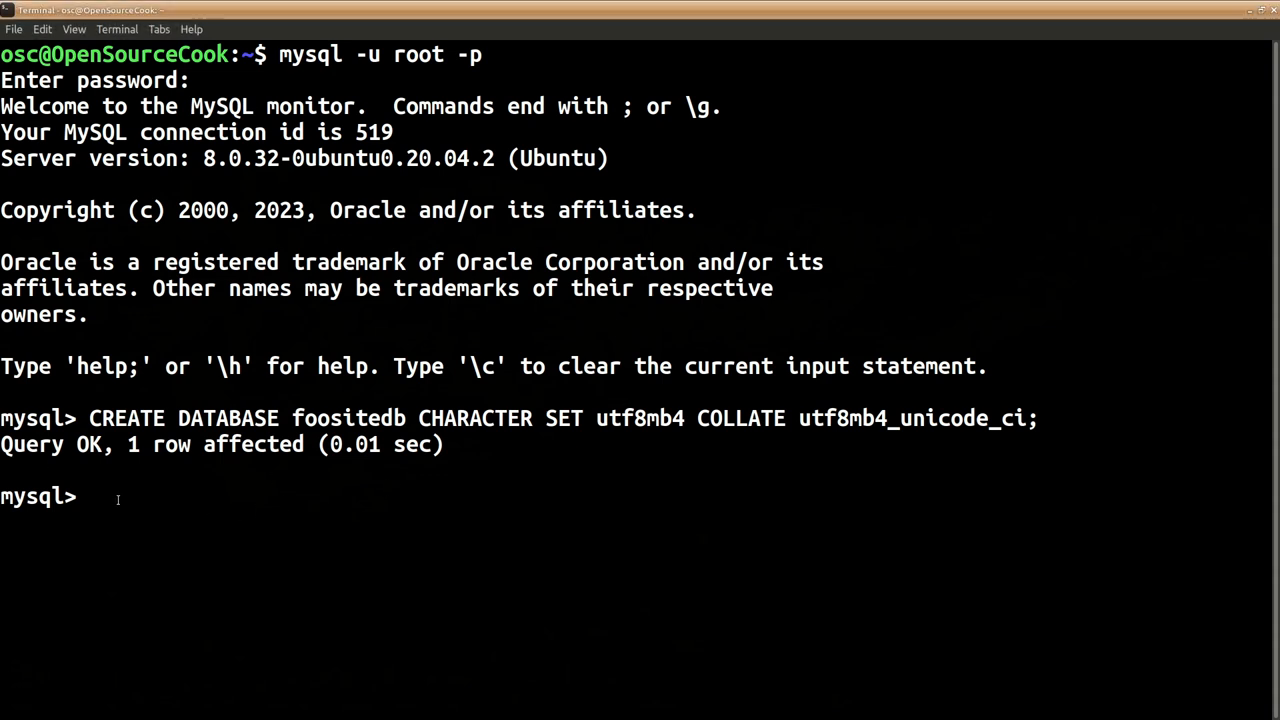
pyautogui.write('CRE')
pyautogui.write('ATE USER ')
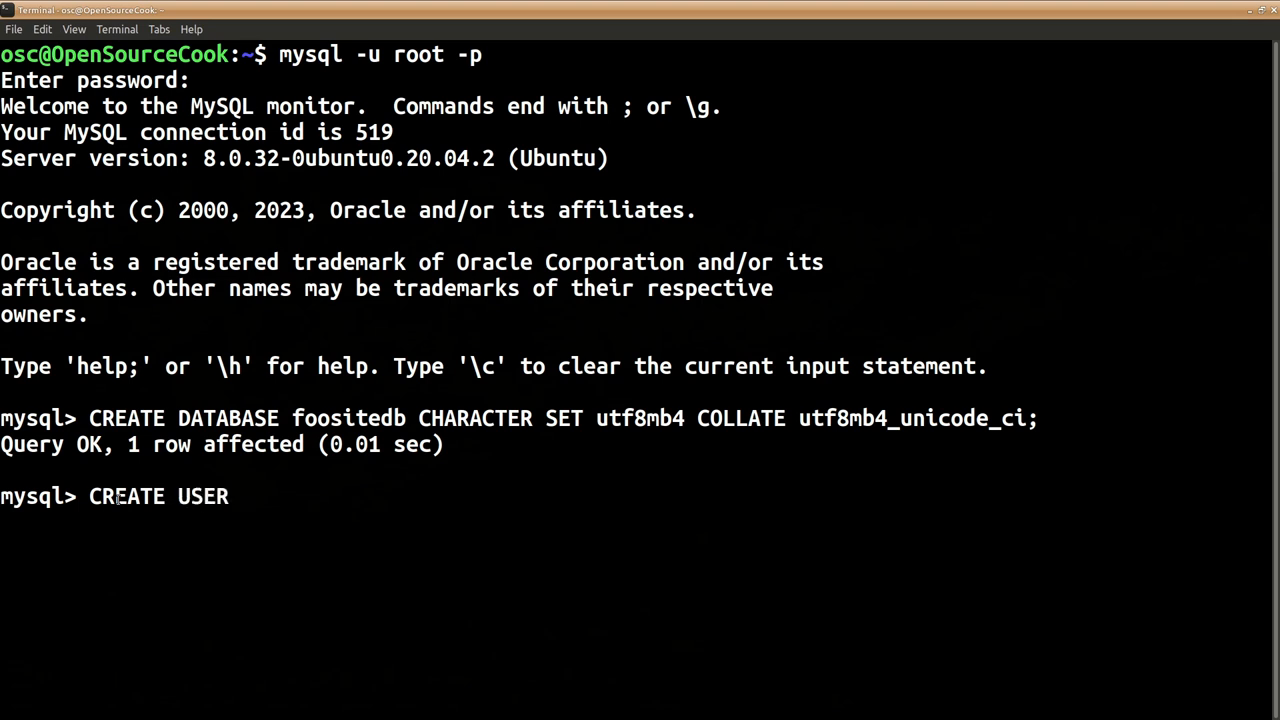
pyautogui.write("'")
pyautogui.write('foo')
pyautogui.write('user')
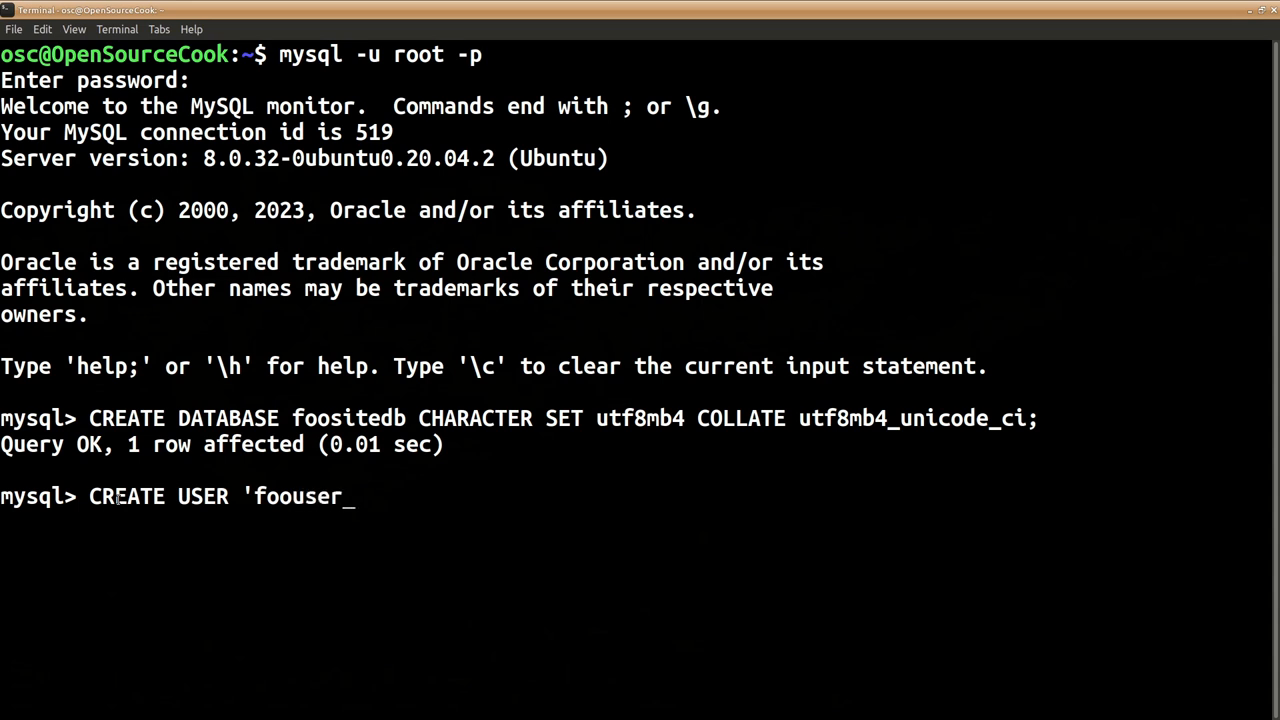
pyautogui.write("'@")
pyautogui.write("'locla")
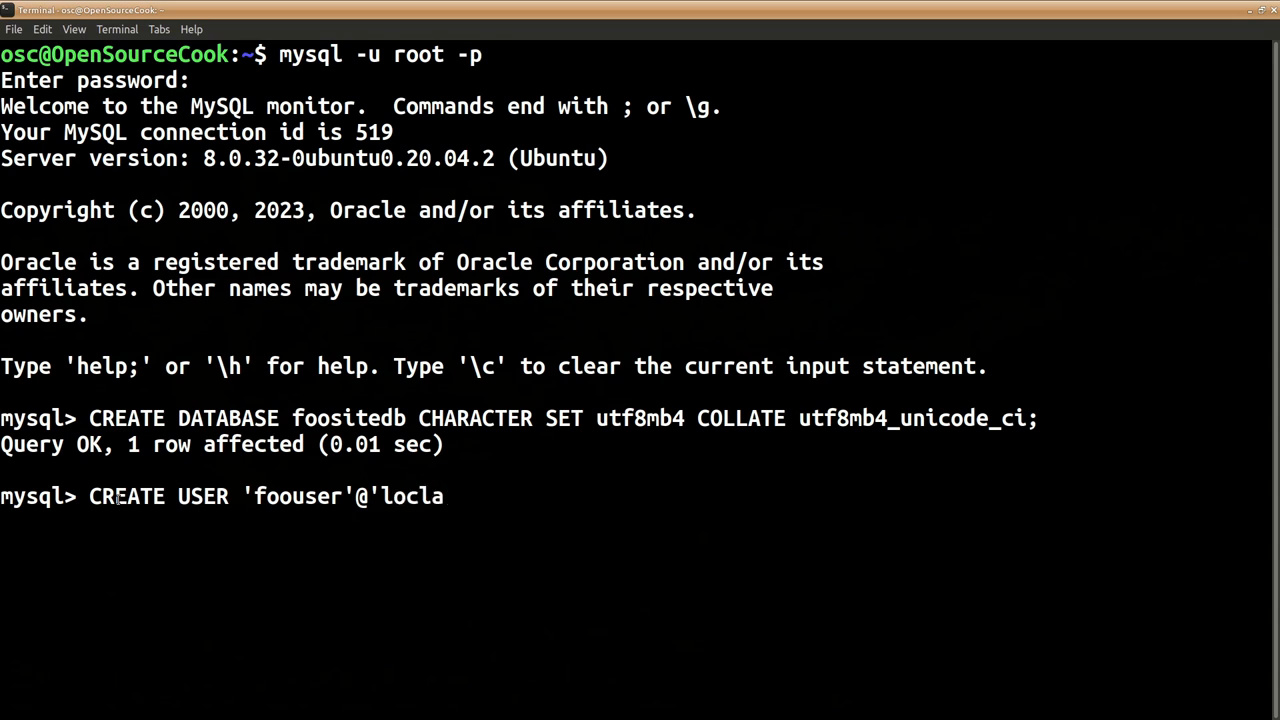
pyautogui.press('BackSpace')
pyautogui.press('BackSpace')
pyautogui.write('al')
pyautogui.write('host')
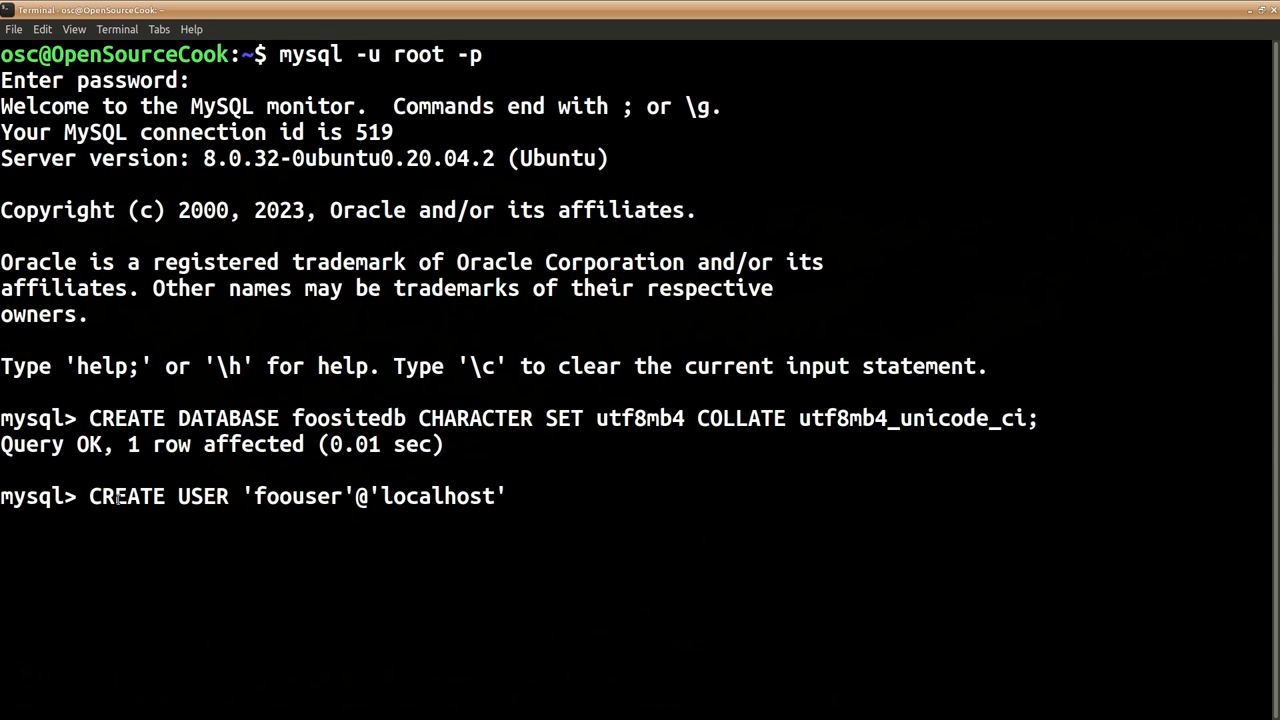
pyautogui.write('IDENTI')
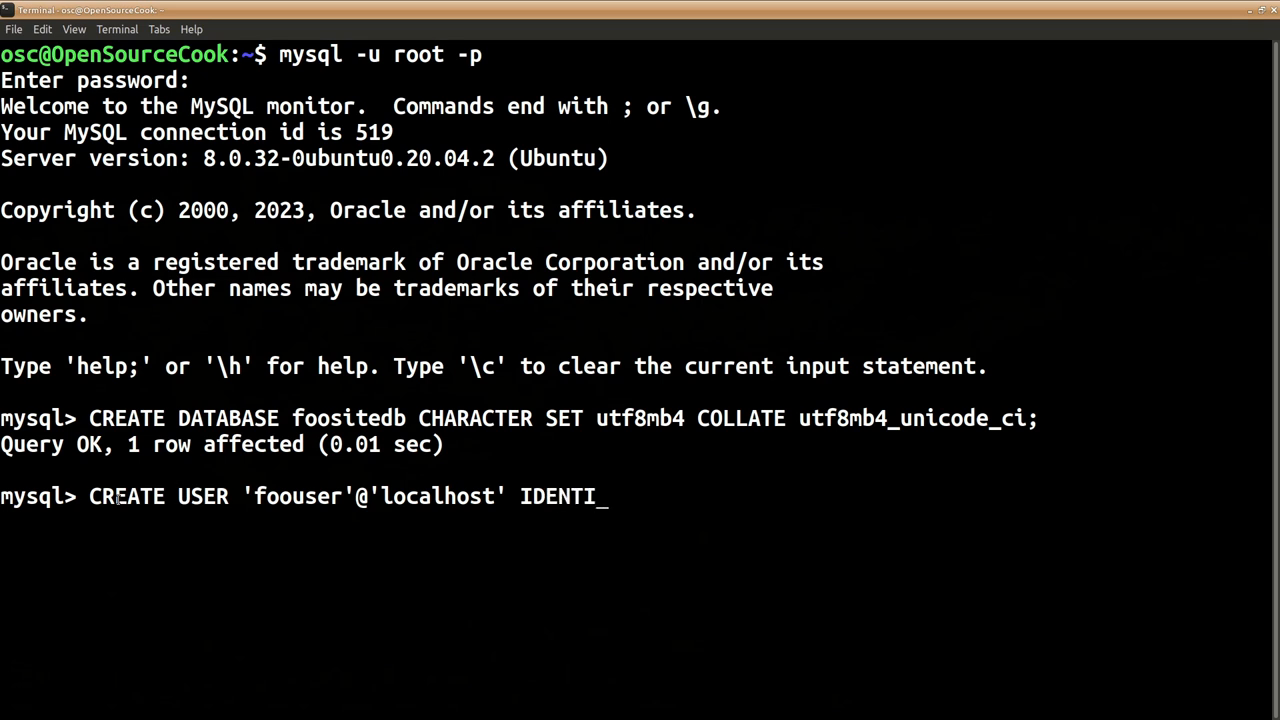
pyautogui.write('FIED')
pyautogui.write(' BY ')
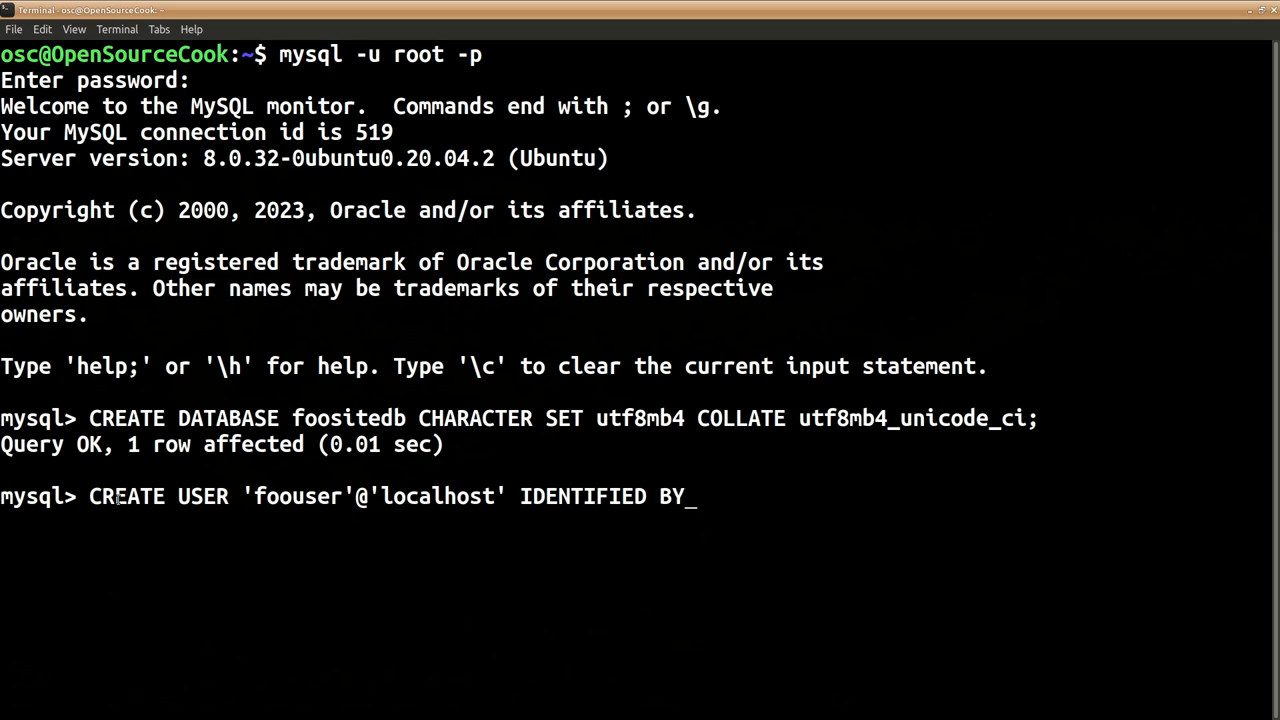
pyautogui.write("'';")
pyautogui.press('Left')
pyautogui.press('Left')
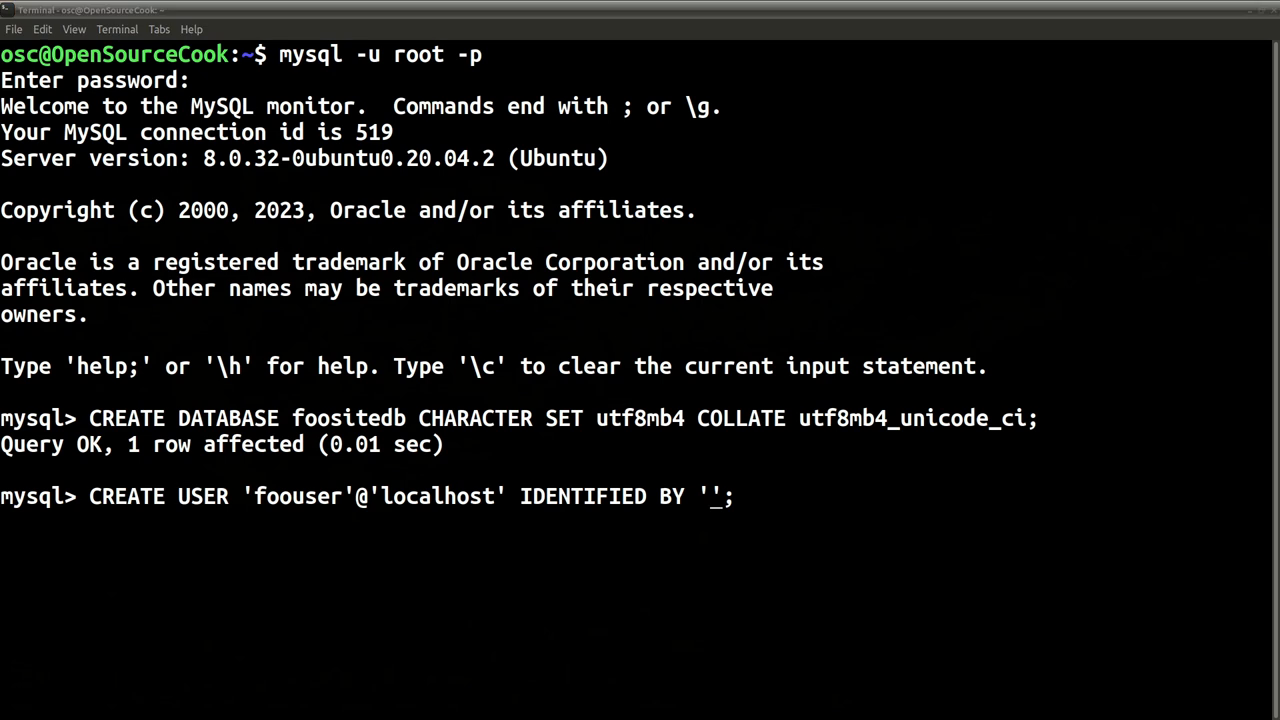
pyautogui.click(698, 498)
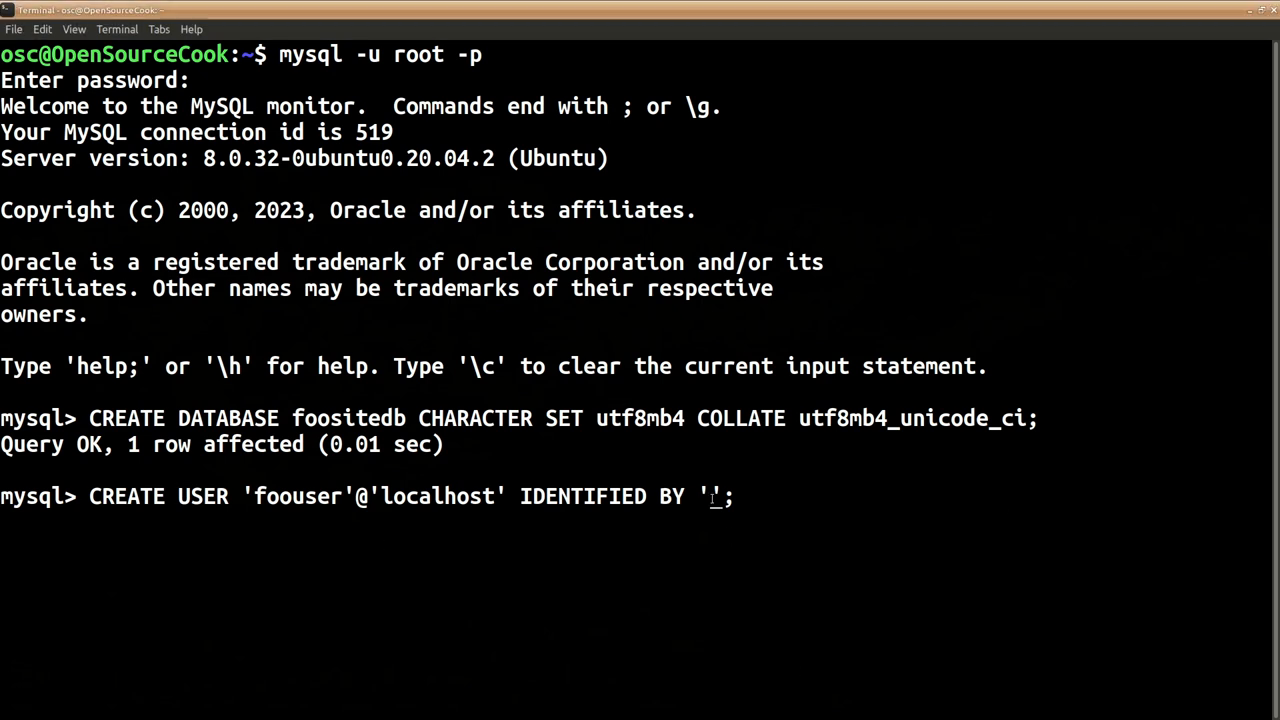
pyautogui.hotkey('ctrl', 'shift', 'v')
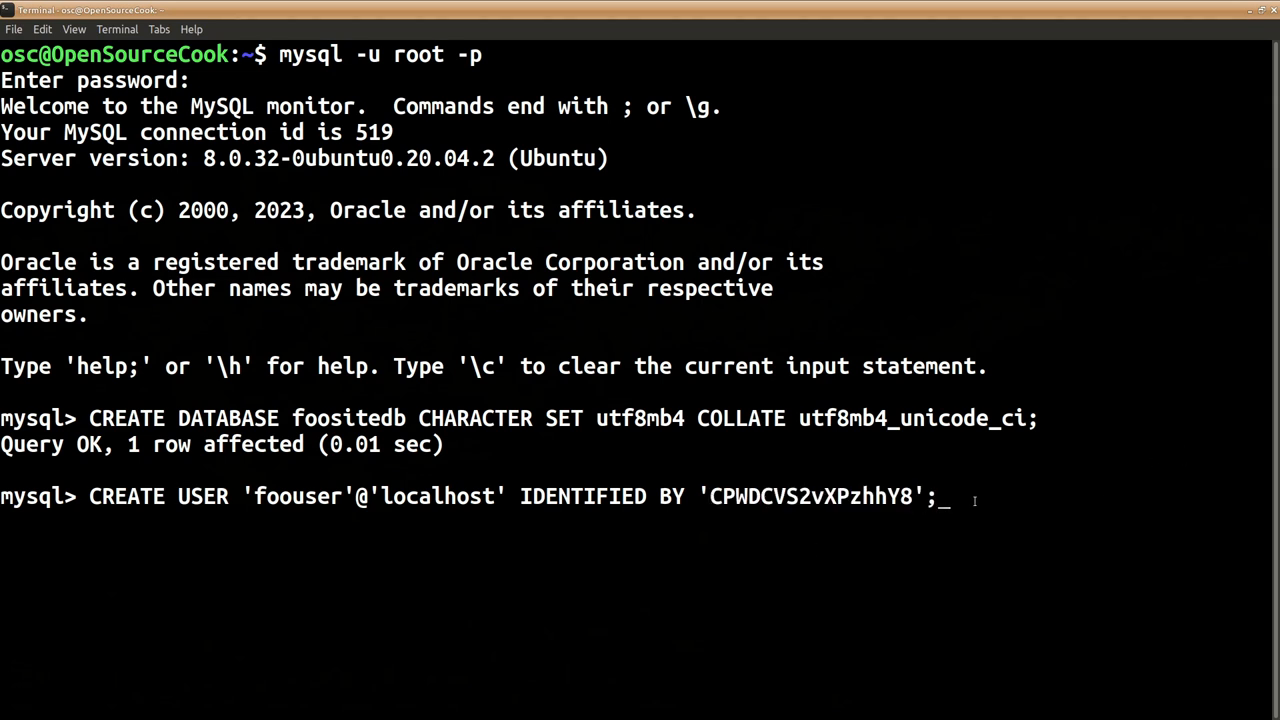
pyautogui.press('Return')
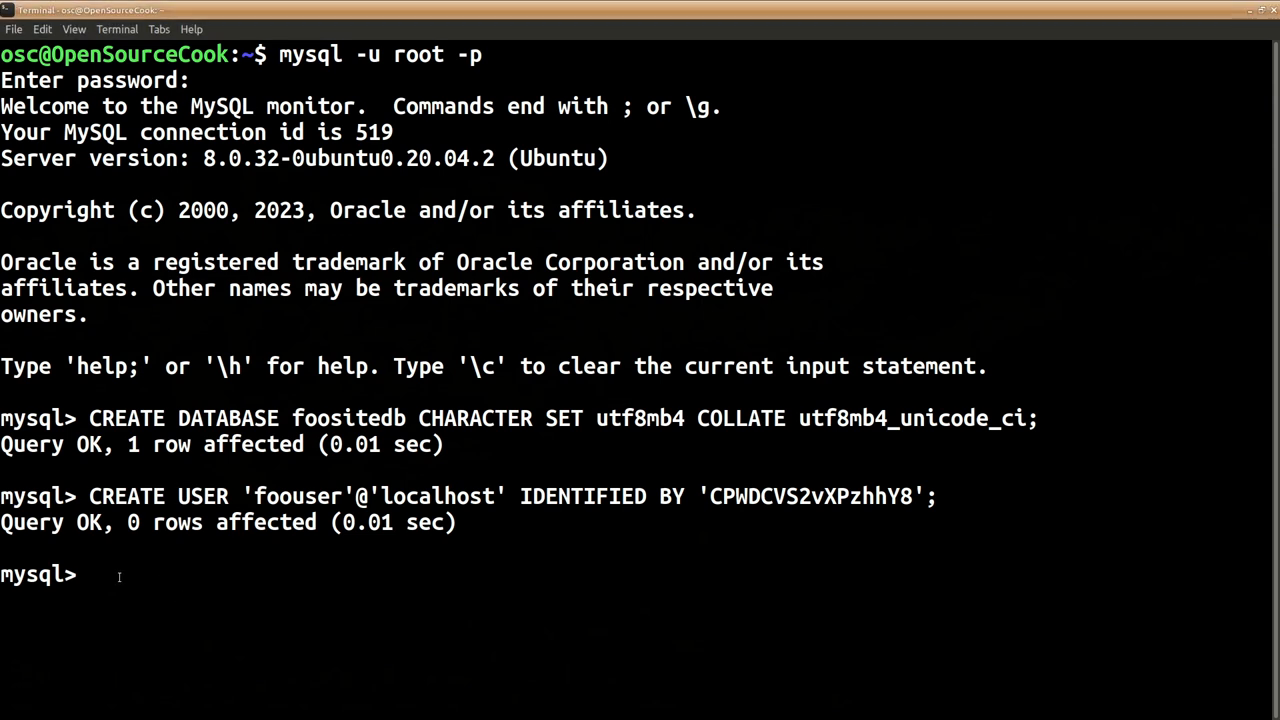
pyautogui.write('G')
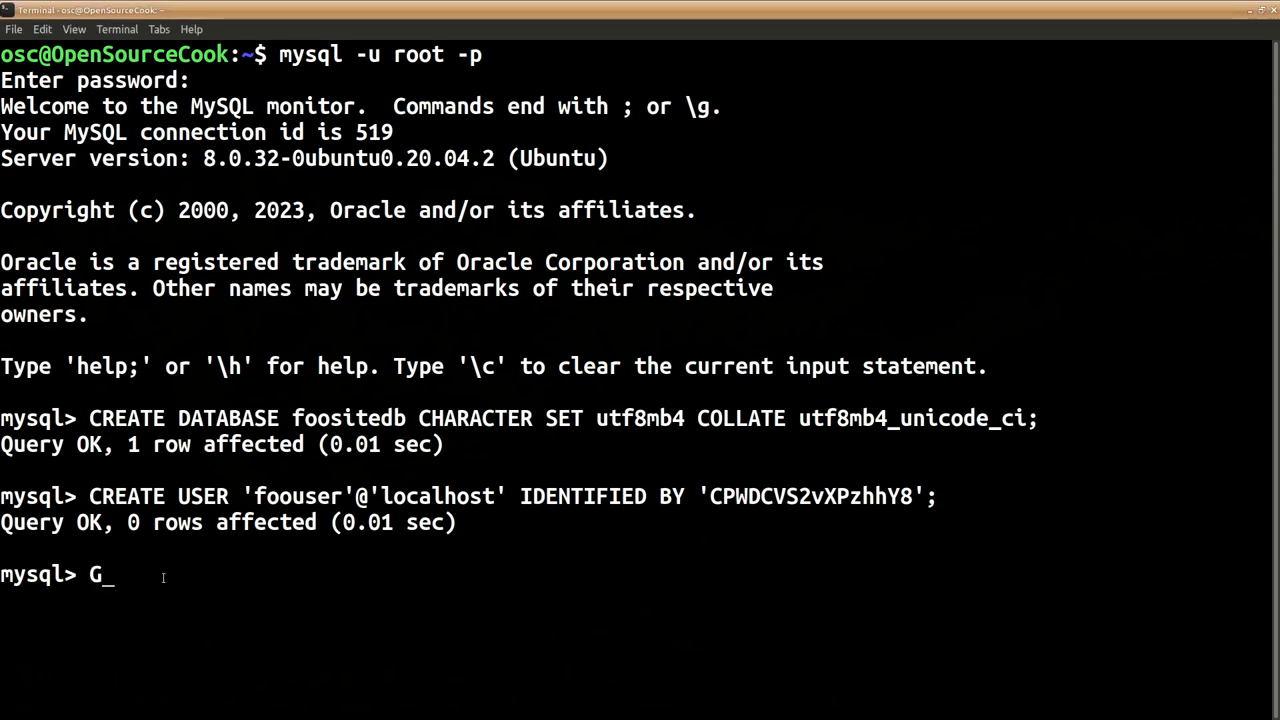
pyautogui.write('RANT ALL ON')
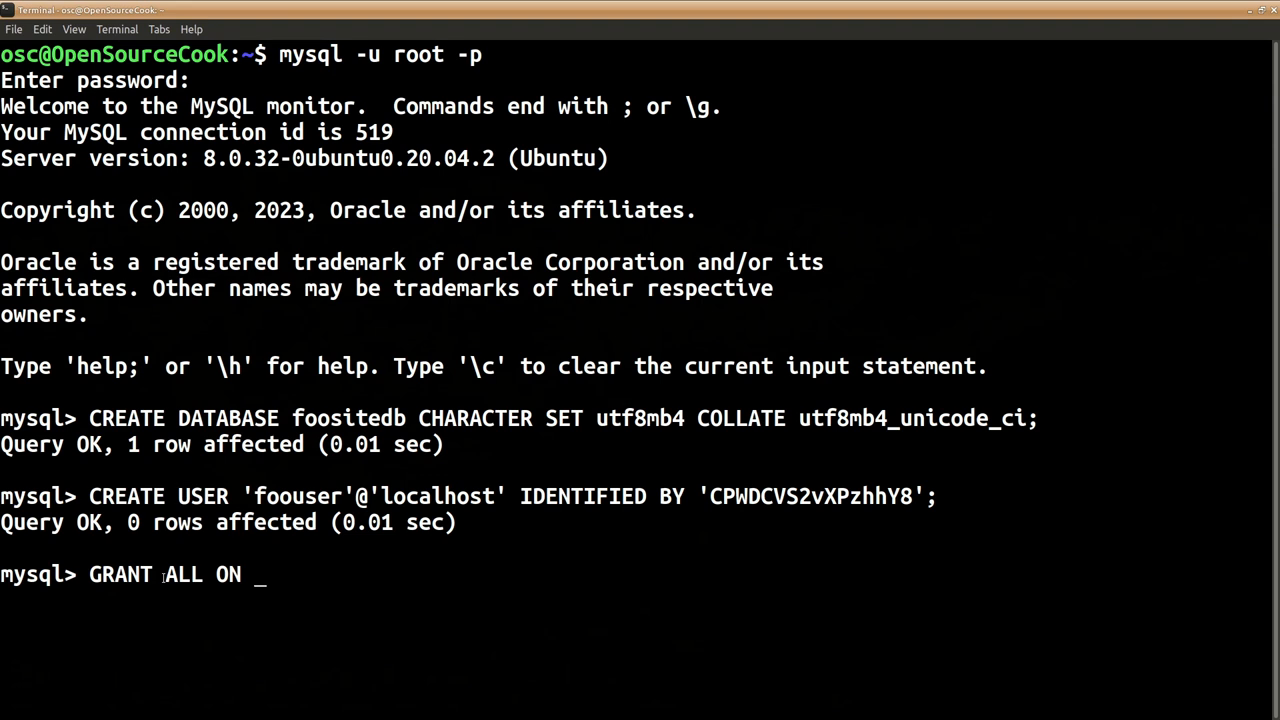
pyautogui.write(' foosi')
pyautogui.write('tedb.')
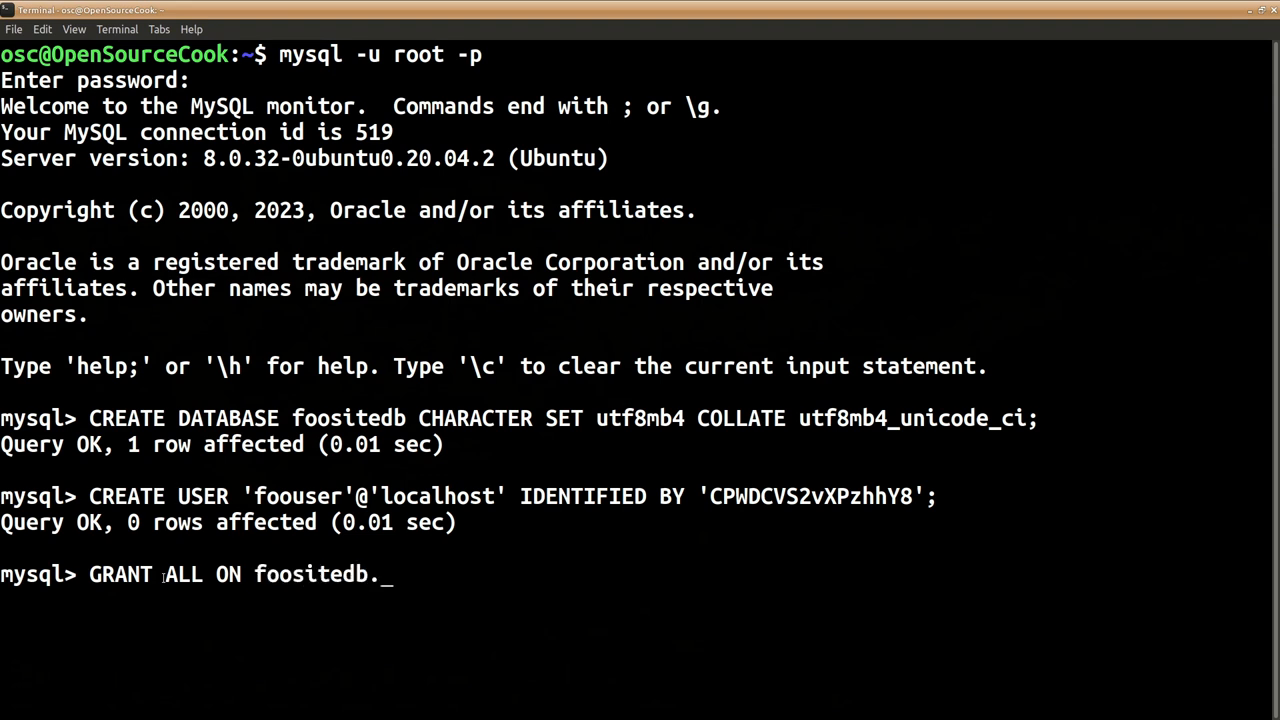
pyautogui.write('* to ')
pyautogui.write("'")
pyautogui.write('f')
pyautogui.write('oouser')
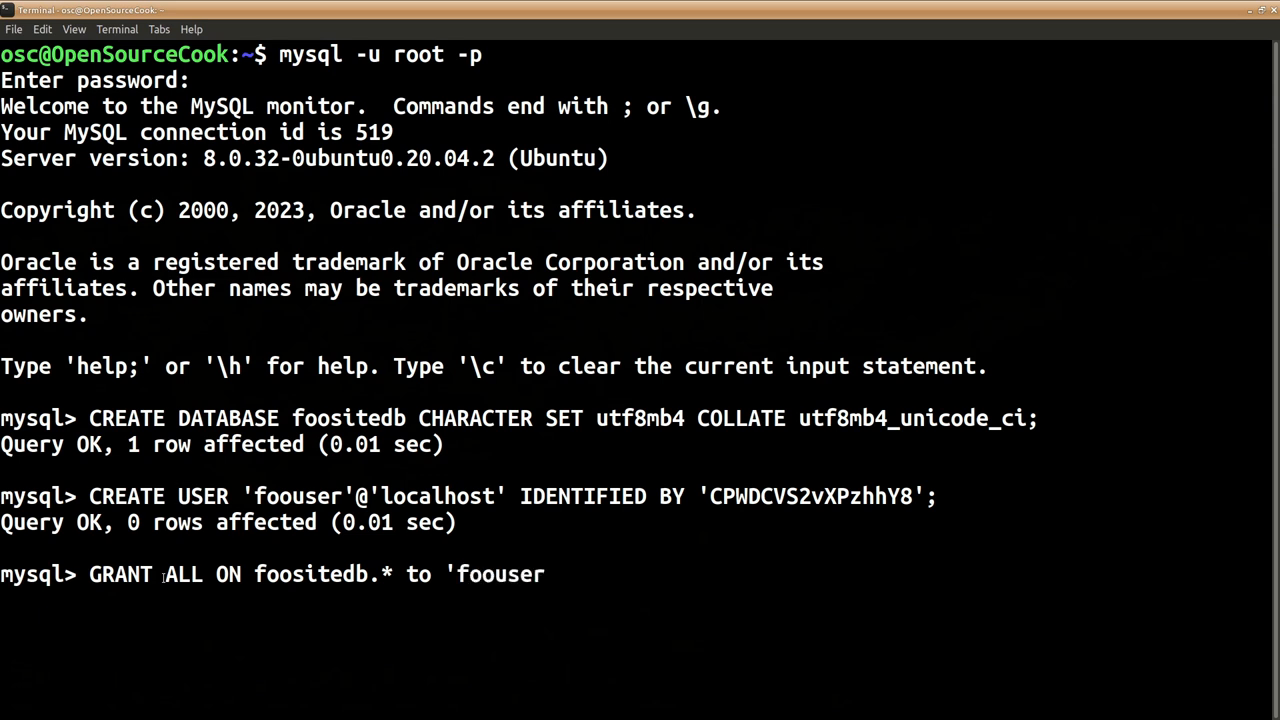
pyautogui.write("'")
pyautogui.write("@'locl")
# Run GRANT ALL ON foositedb.* TO 'foouser'@'localhost'.
pyautogui.press('BackSpace')
pyautogui.write('alhost')
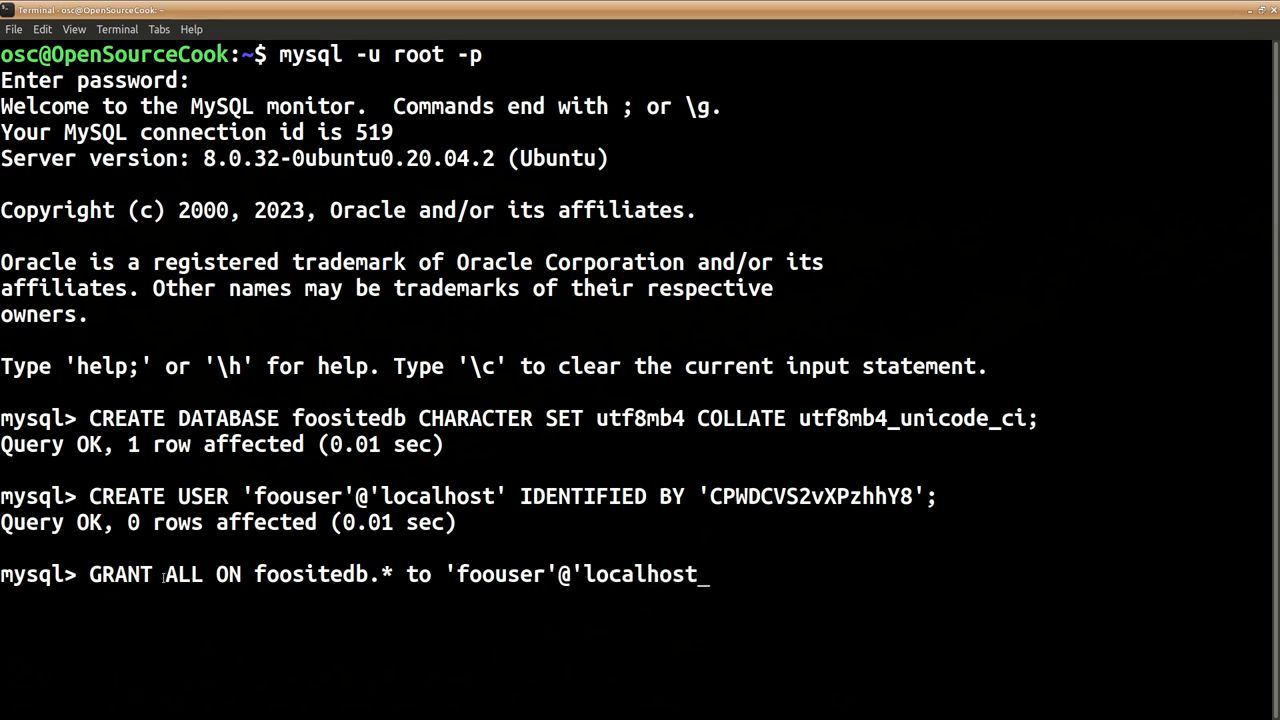
pyautogui.write("'")
pyautogui.write(';')
pyautogui.press('Return')
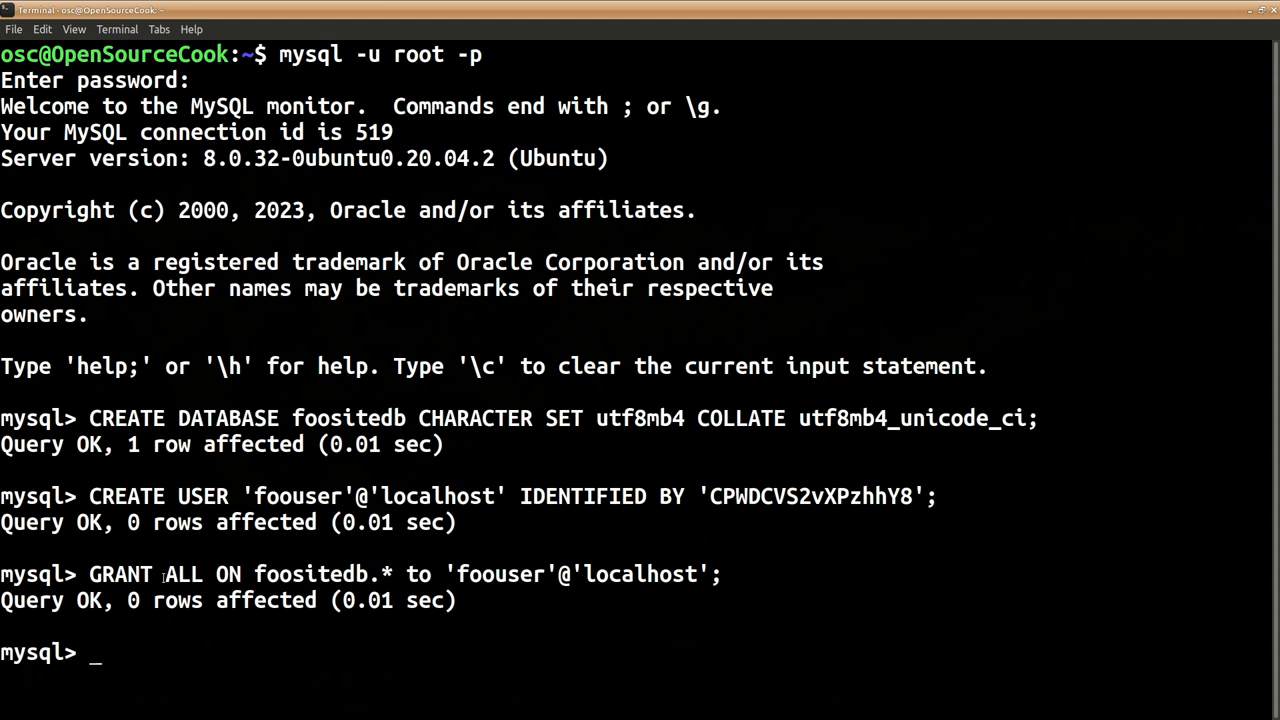
pyautogui.write('quite')
# Quit the root session and recall the login command, replacing root with foouser.
pyautogui.press('BackSpace')
pyautogui.write(';')
pyautogui.press('Return')
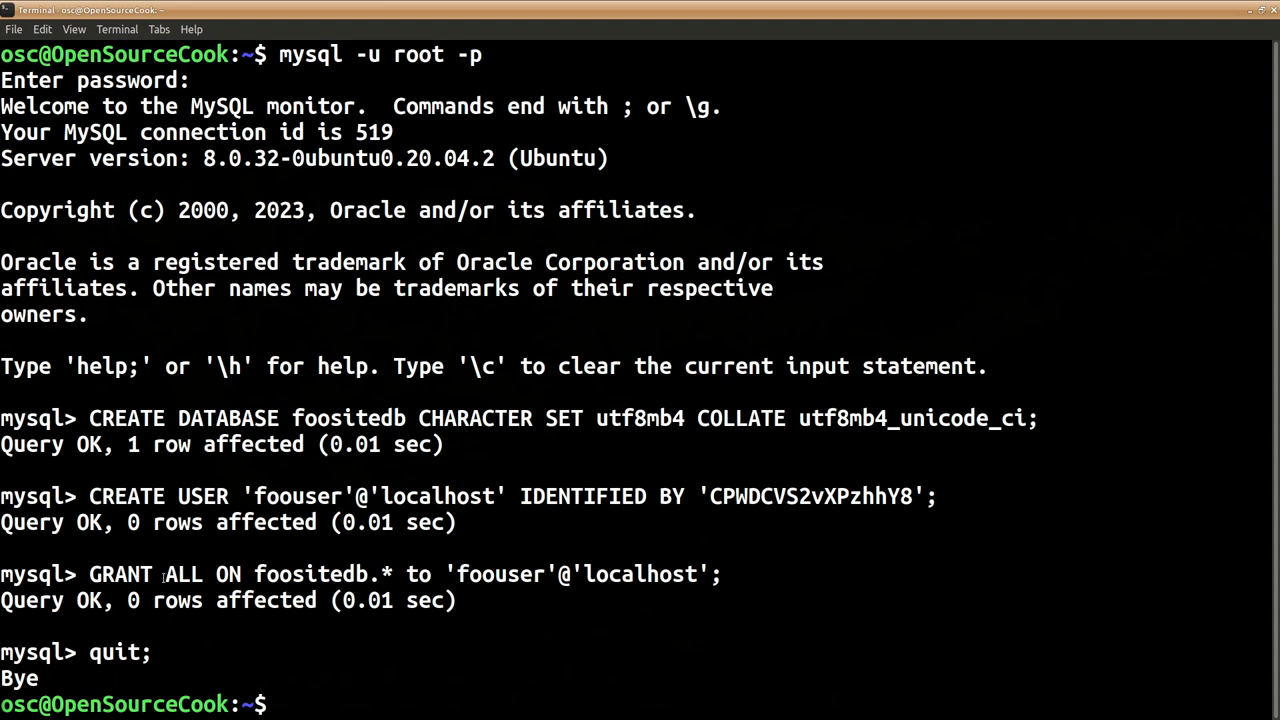
pyautogui.press('Up')
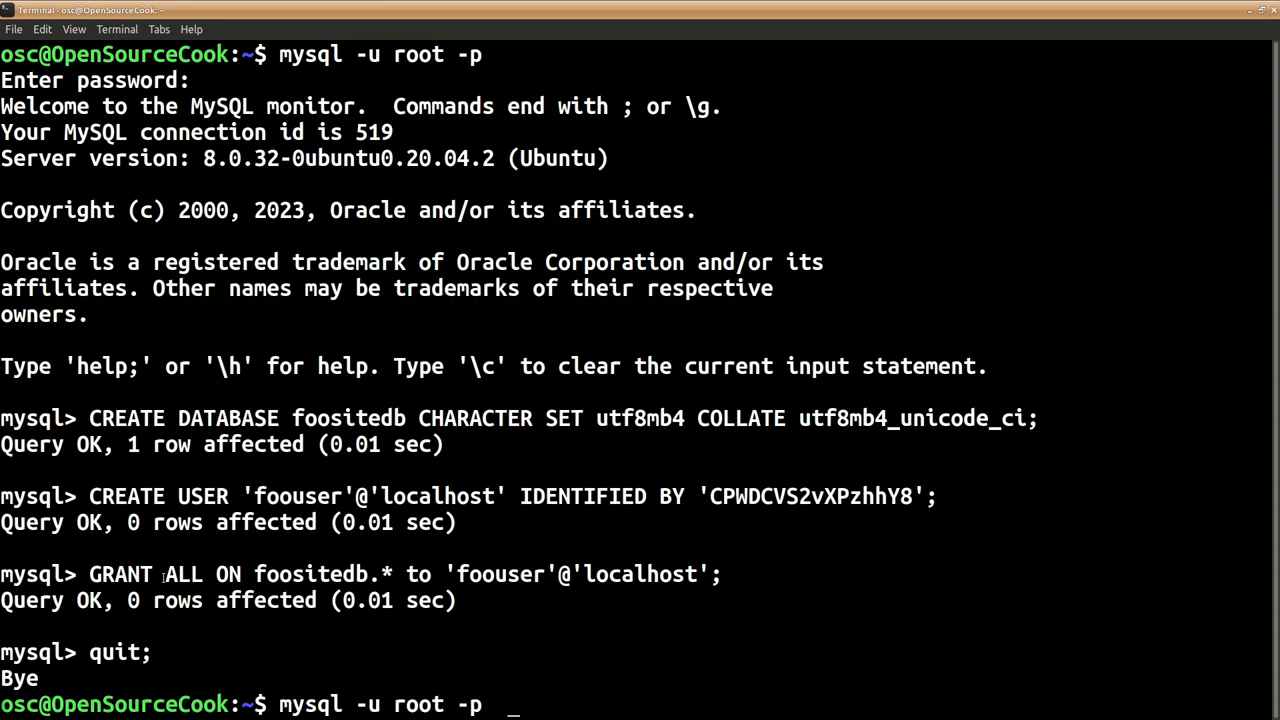
pyautogui.press('Left')
pyautogui.press('Left')
pyautogui.press('Left')
pyautogui.press('BackSpace')
pyautogui.press('BackSpace')
pyautogui.press('BackSpace')
pyautogui.press('BackSpace')
pyautogui.write('foo')
pyautogui.write('user')
# Run 'mysql -u foouser -p' and submit foouser's password to log in.
pyautogui.press('End')
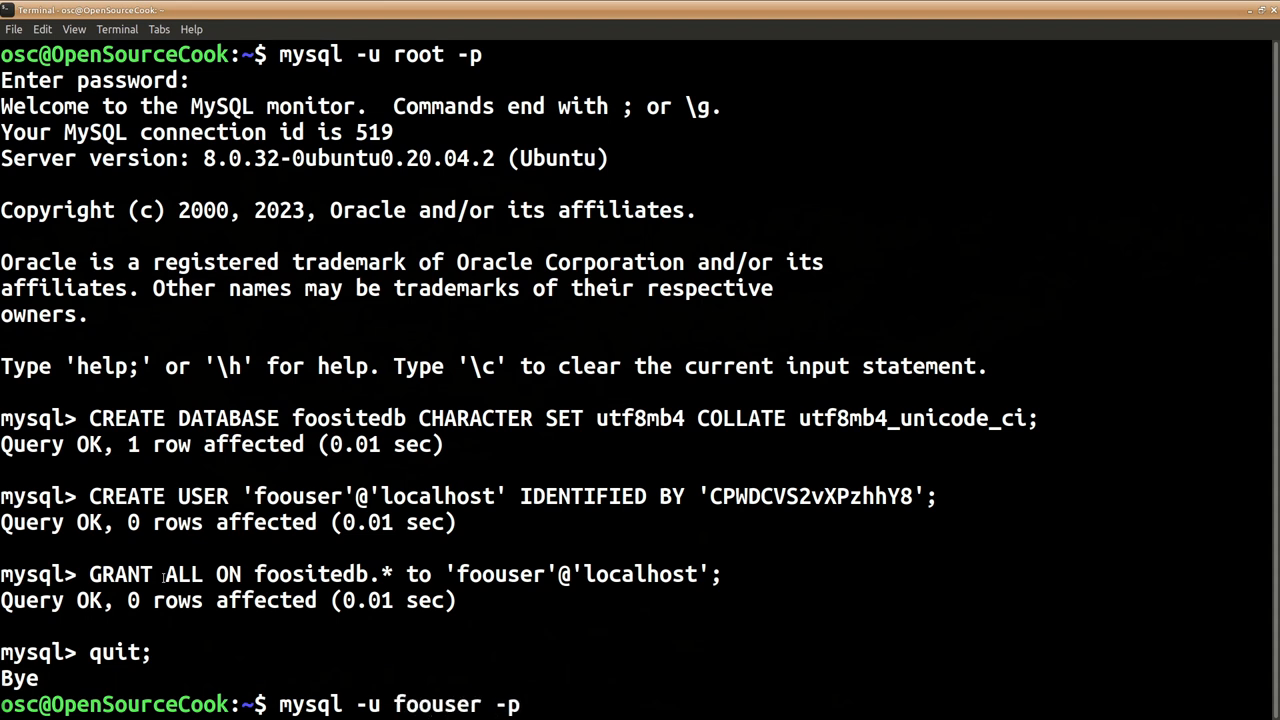
pyautogui.press('Return')
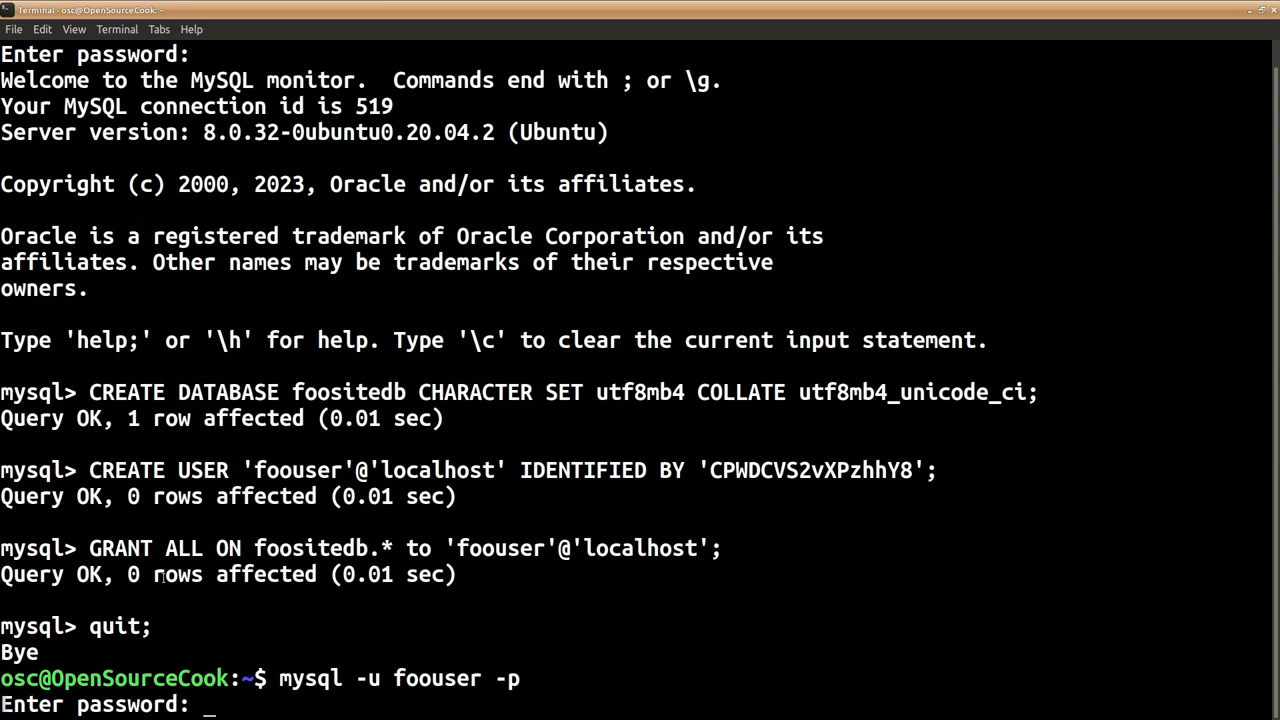
pyautogui.press('Return')
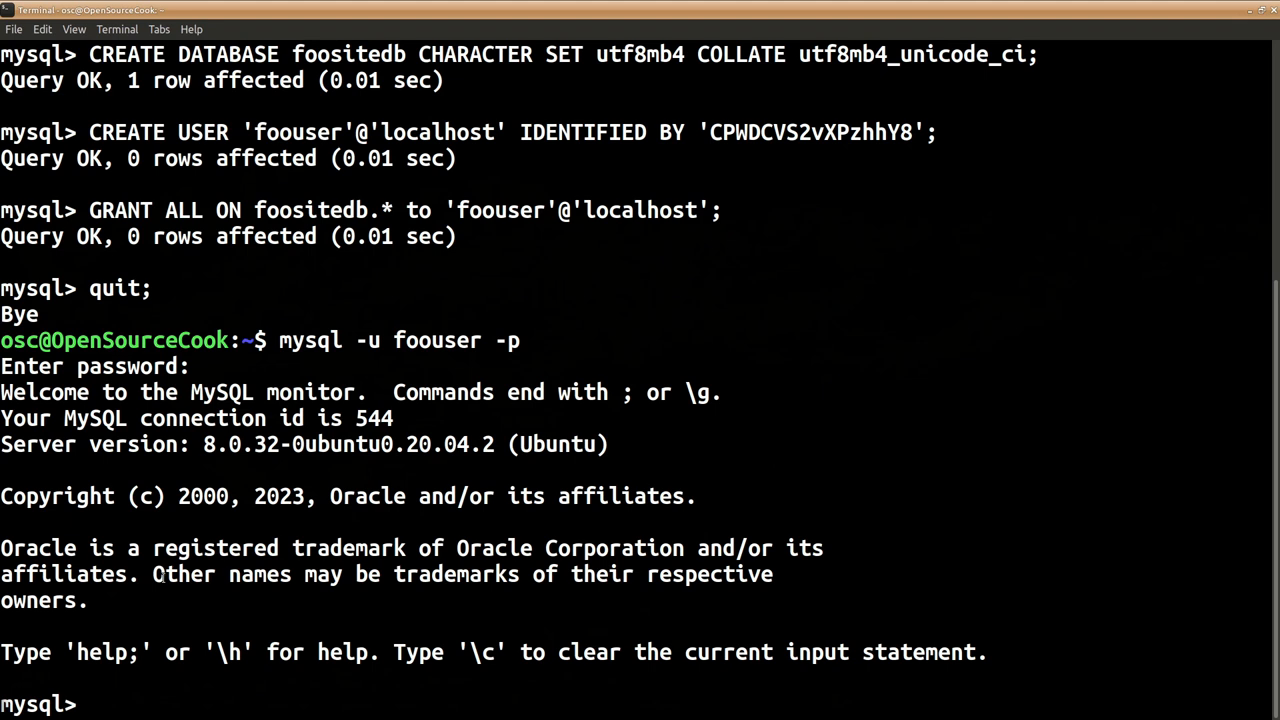
pyautogui.write('SHOW DATA')
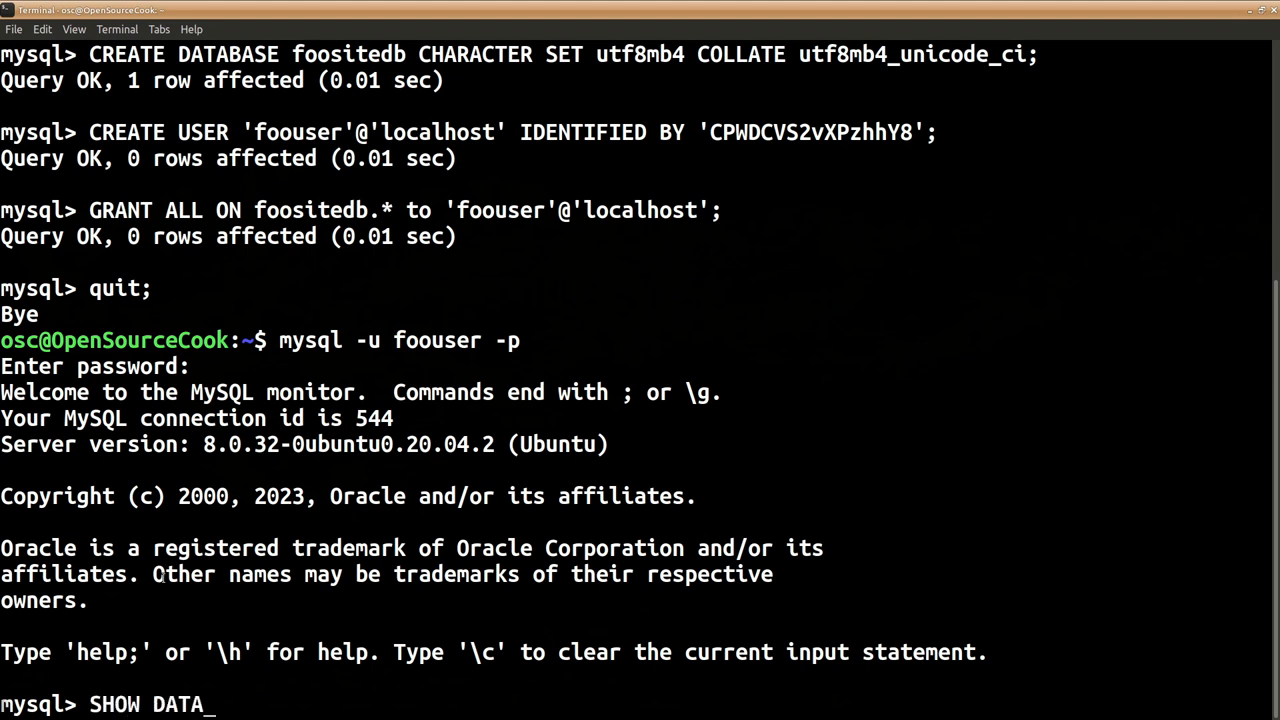
pyautogui.write('BASES;')
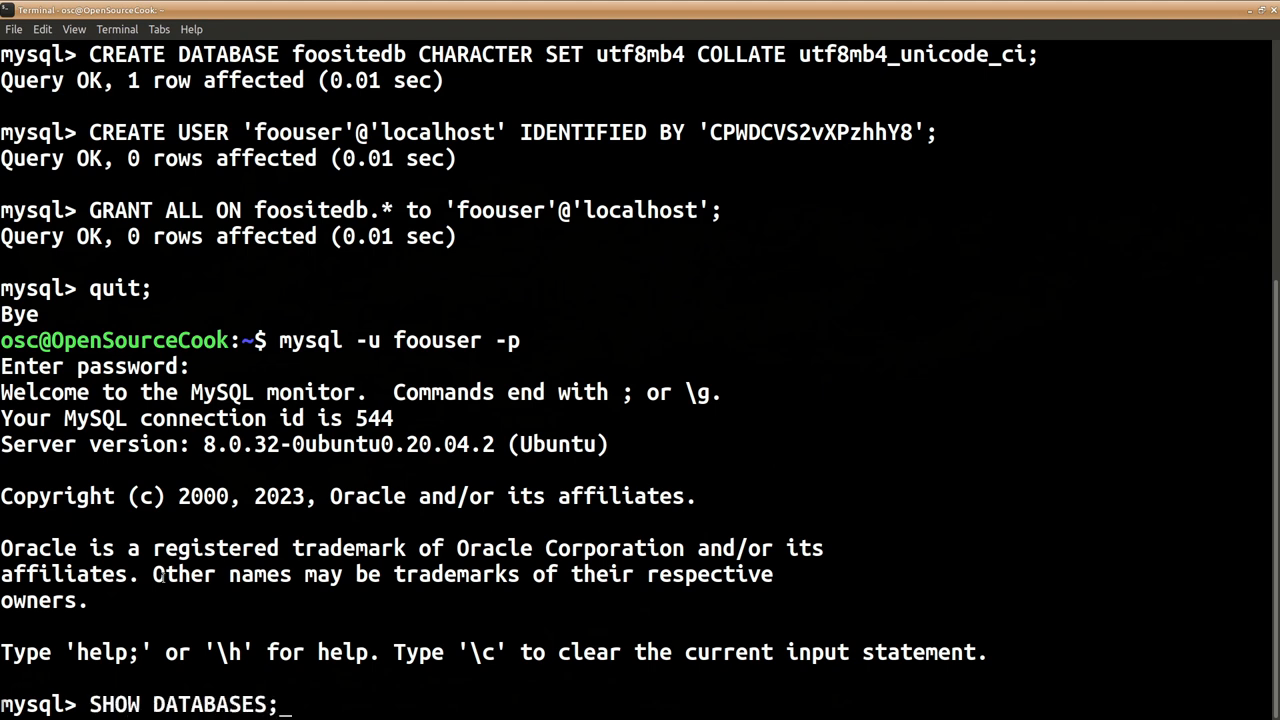
# Run SHOW DATABASES to confirm foositedb is visible to foouser.
pyautogui.press('Return')
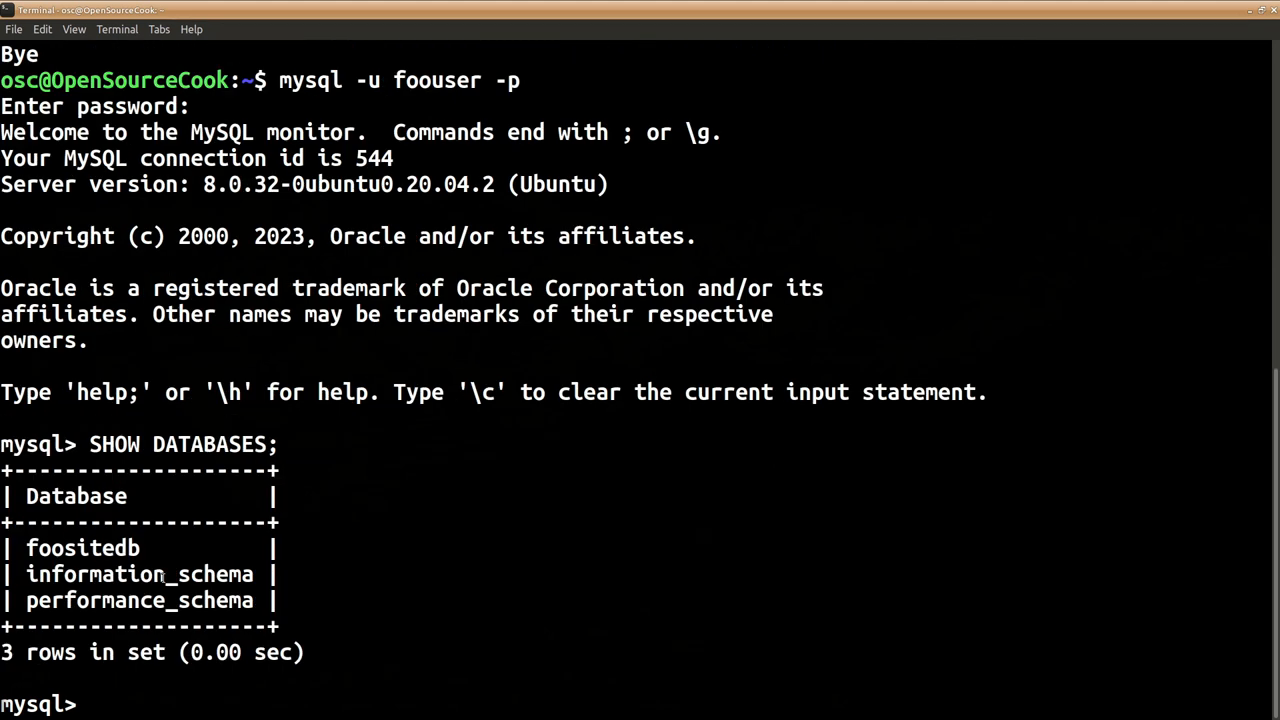